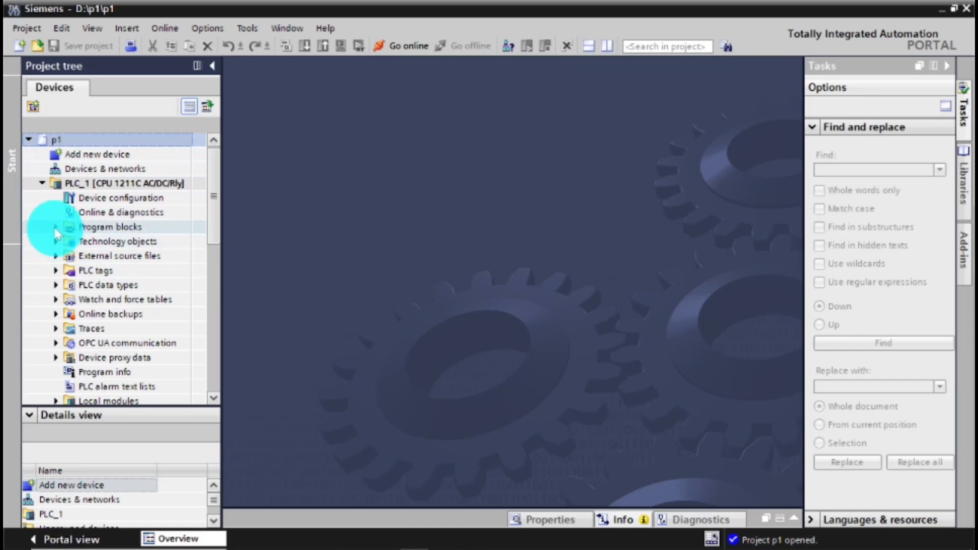
# Open the Main [OB1] block from the program blocks of PLC_1.
pyautogui.click(57, 230)
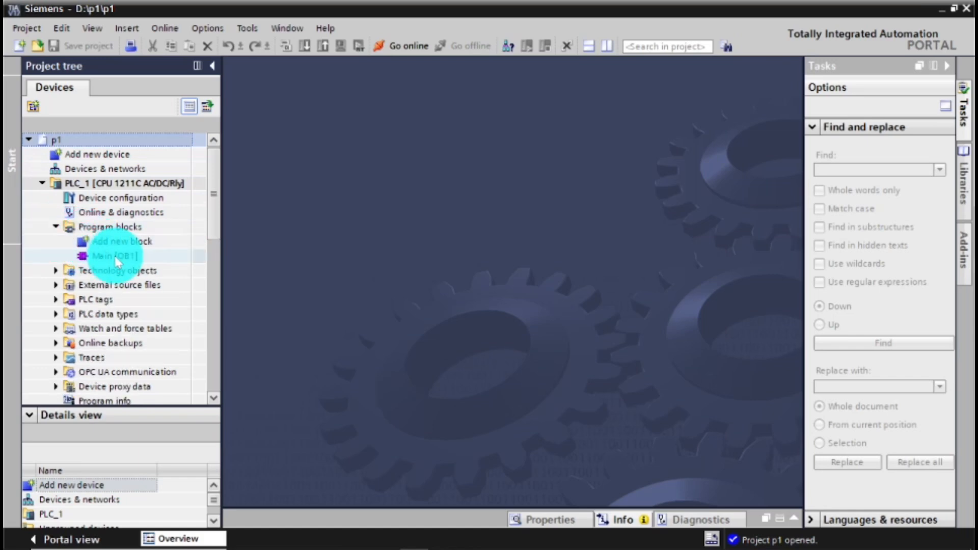
pyautogui.click(118, 256)
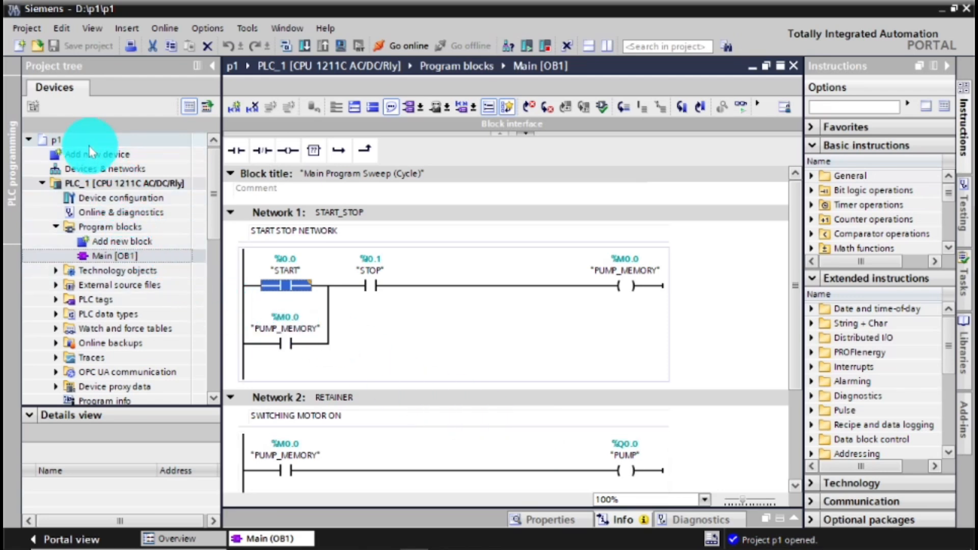
pyautogui.click(55, 141)
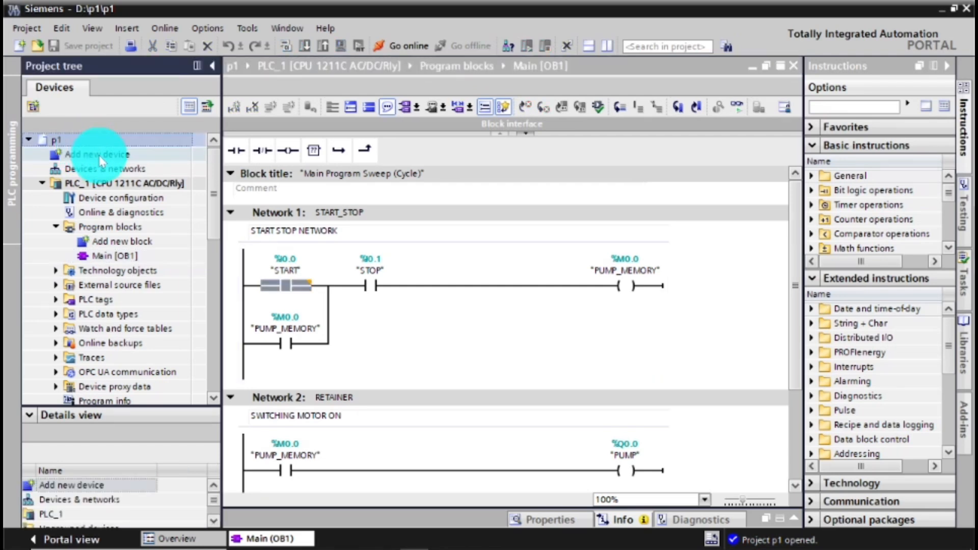
# Start adding a new device to the project and list the available SIMATIC S7-1200 CPU models.
pyautogui.doubleClick(101, 157)
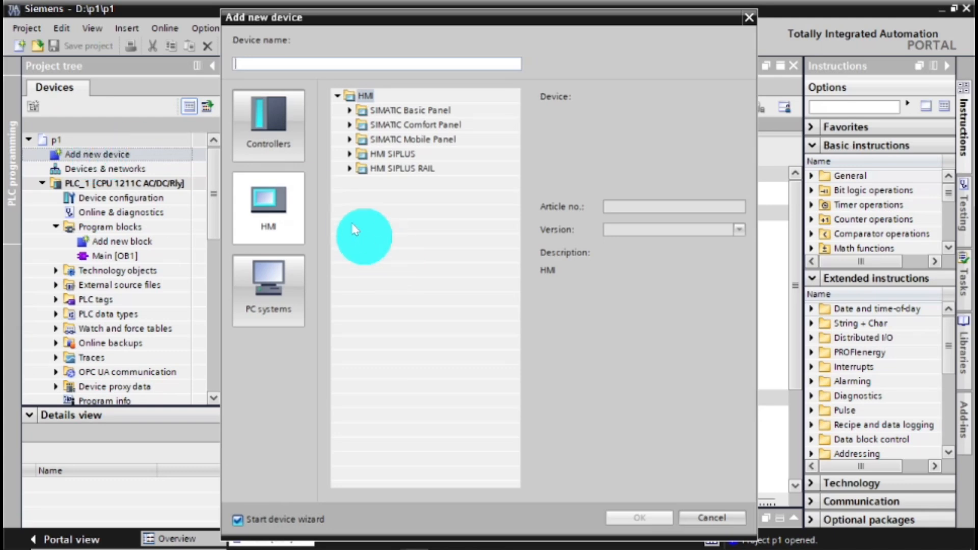
pyautogui.click(282, 145)
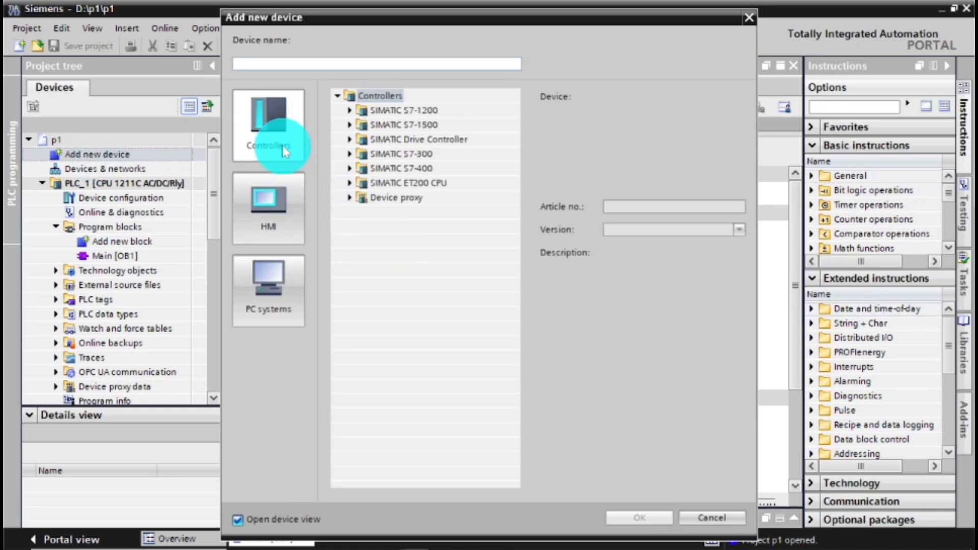
pyautogui.click(349, 110)
pyautogui.click(360, 124)
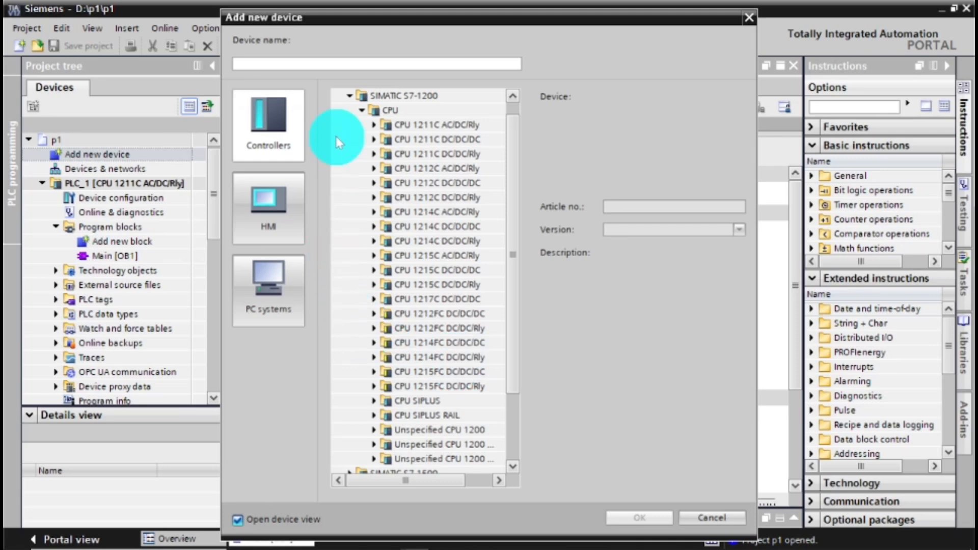
# Select the 7-inch SIMATIC Basic Panel KTP700 Basic with article number 6AV2 123-2GB03-0AX0 as the new HMI device.
pyautogui.click(275, 224)
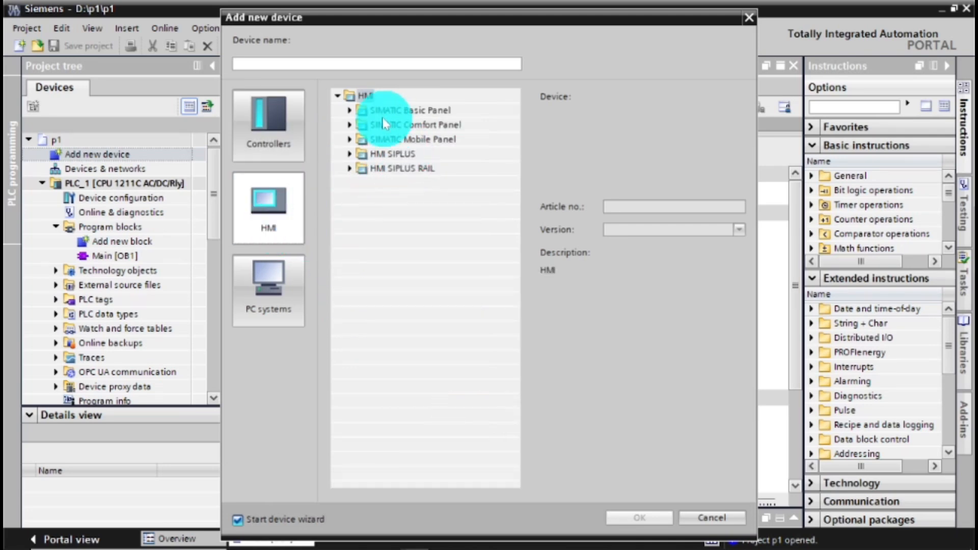
pyautogui.click(350, 111)
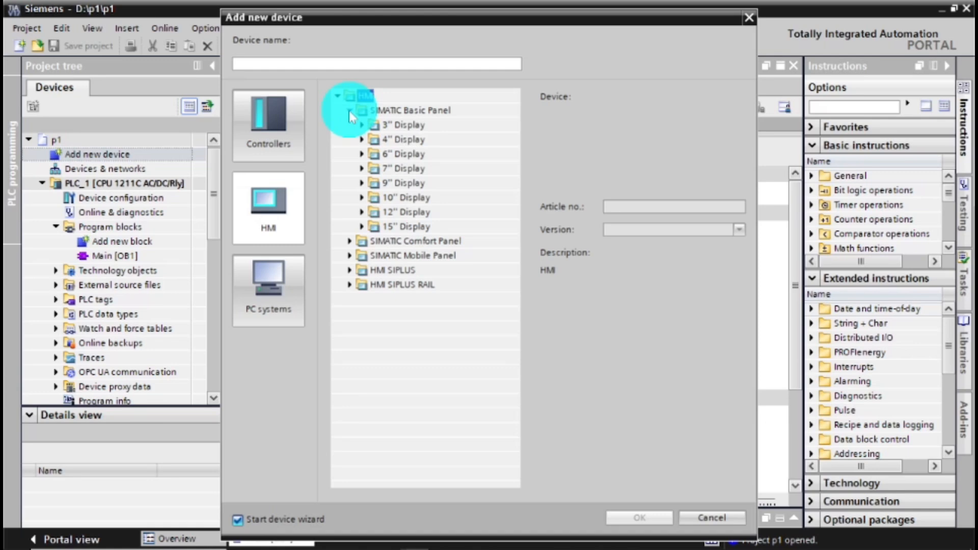
pyautogui.click(350, 111)
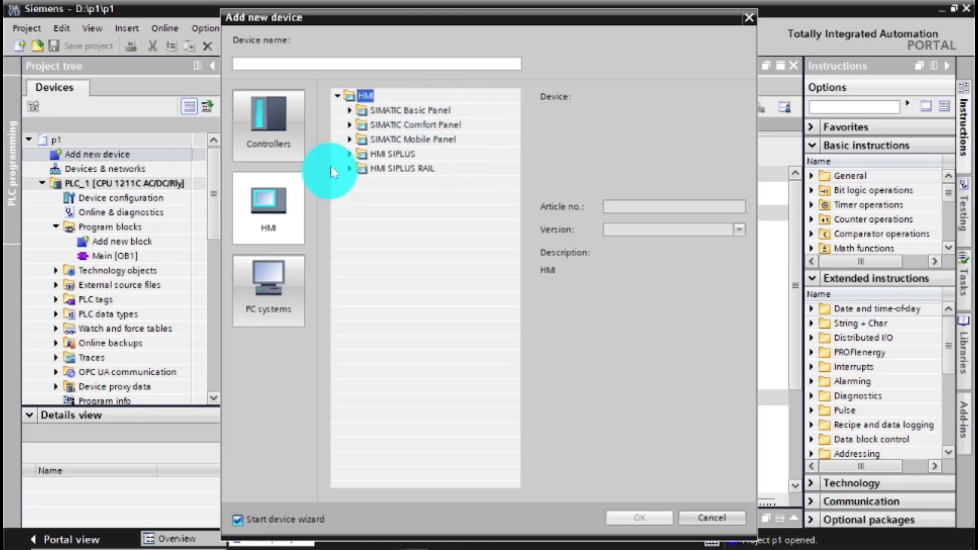
pyautogui.click(350, 111)
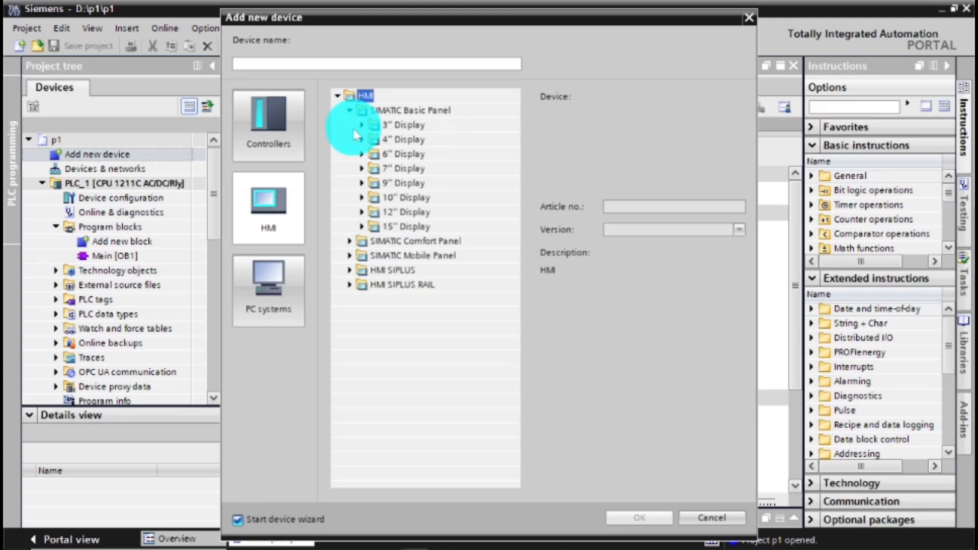
pyautogui.click(362, 169)
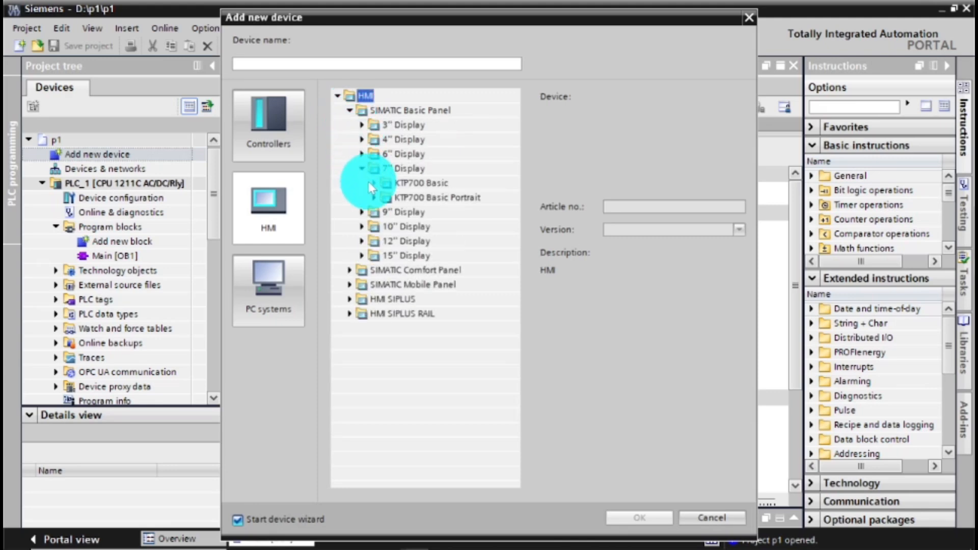
pyautogui.click(374, 182)
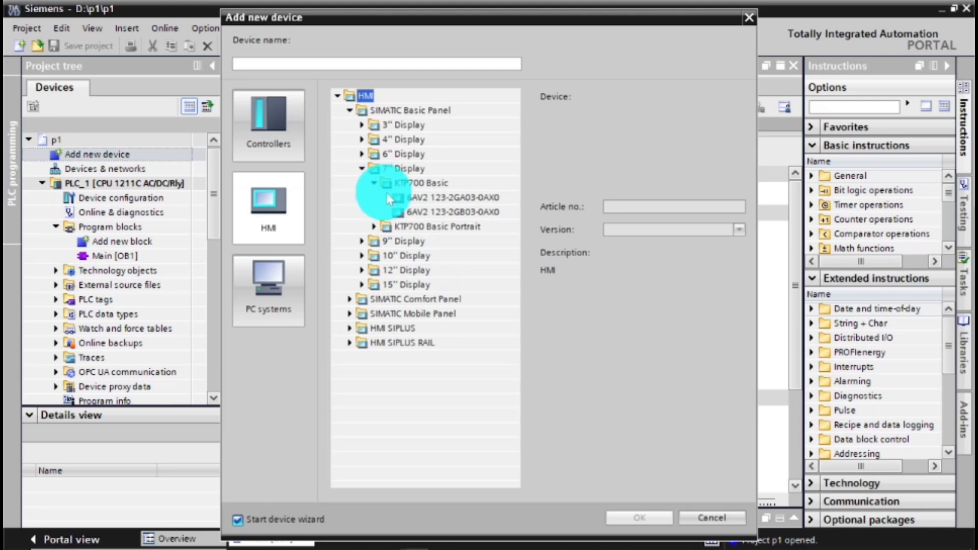
pyautogui.click(455, 213)
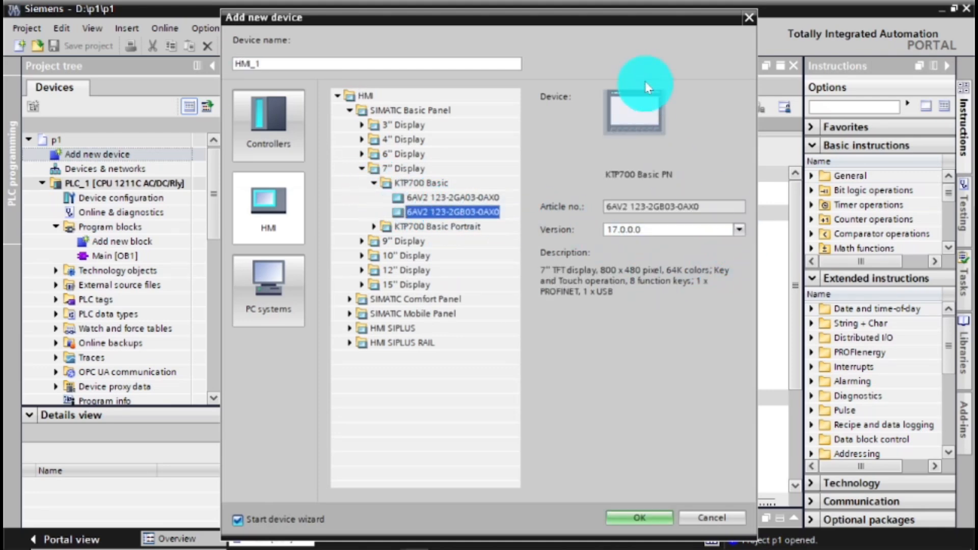
# Keep version 17.0.0.0 for the HMI panel and add it with the device wizard enabled.
pyautogui.click(738, 230)
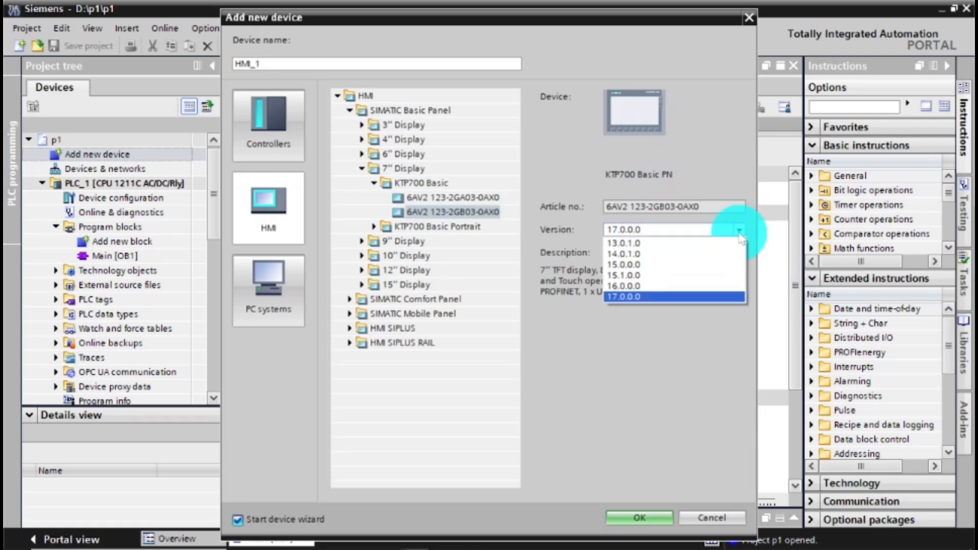
pyautogui.click(738, 232)
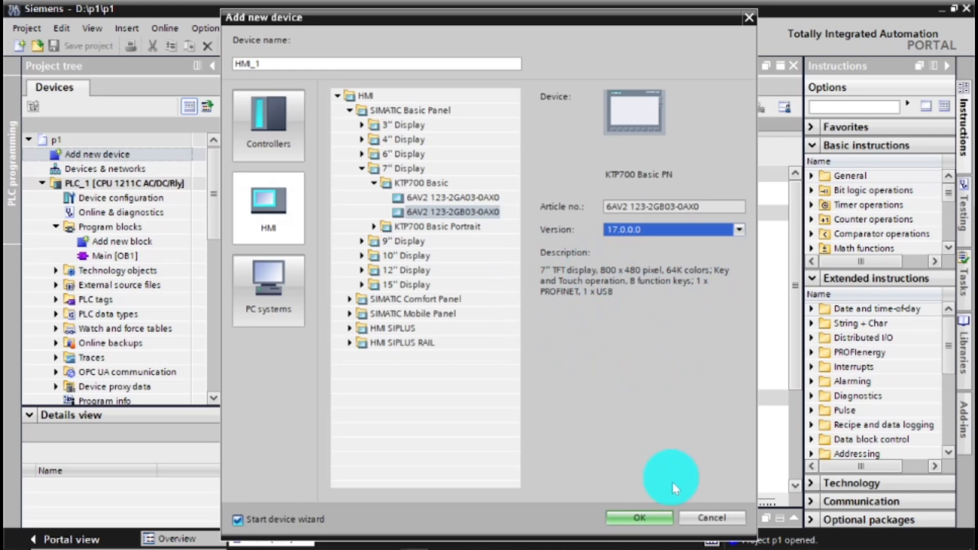
pyautogui.click(629, 518)
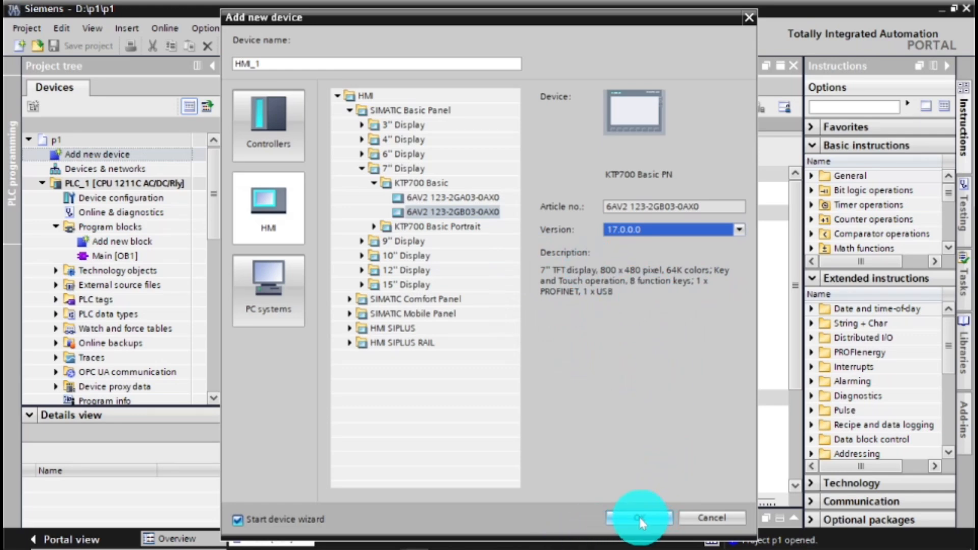
pyautogui.click(237, 519)
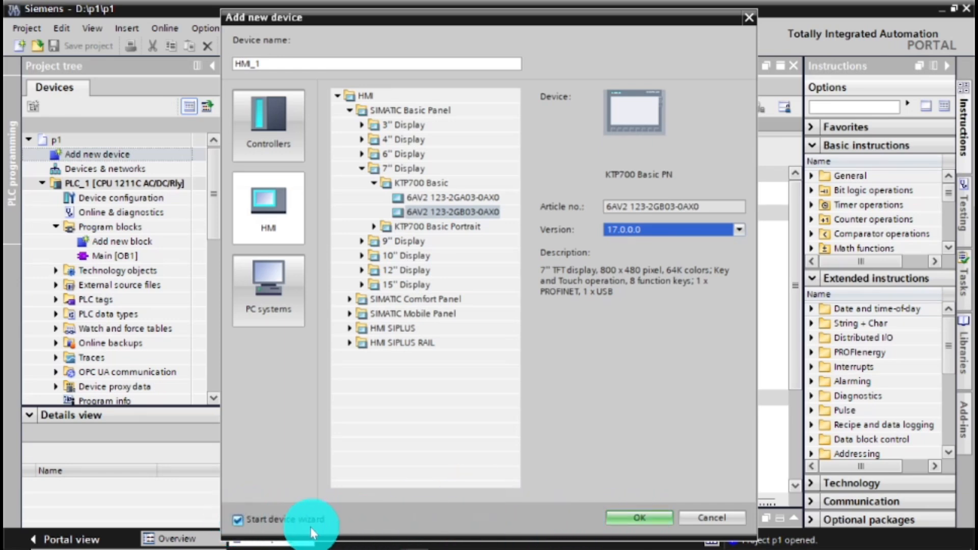
pyautogui.click(640, 519)
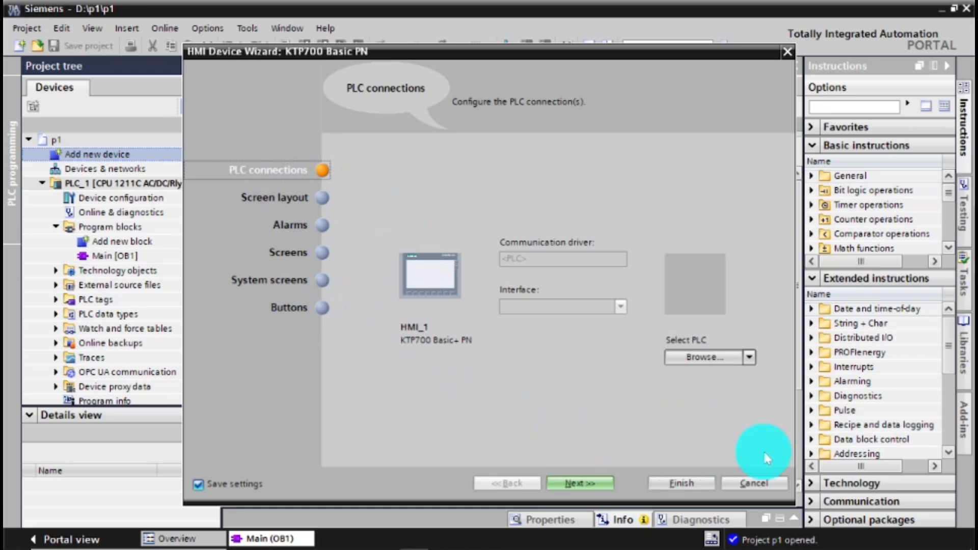
# Review the wizard's PLC connection and screen layout settings, including the background color choices.
pyautogui.click(749, 357)
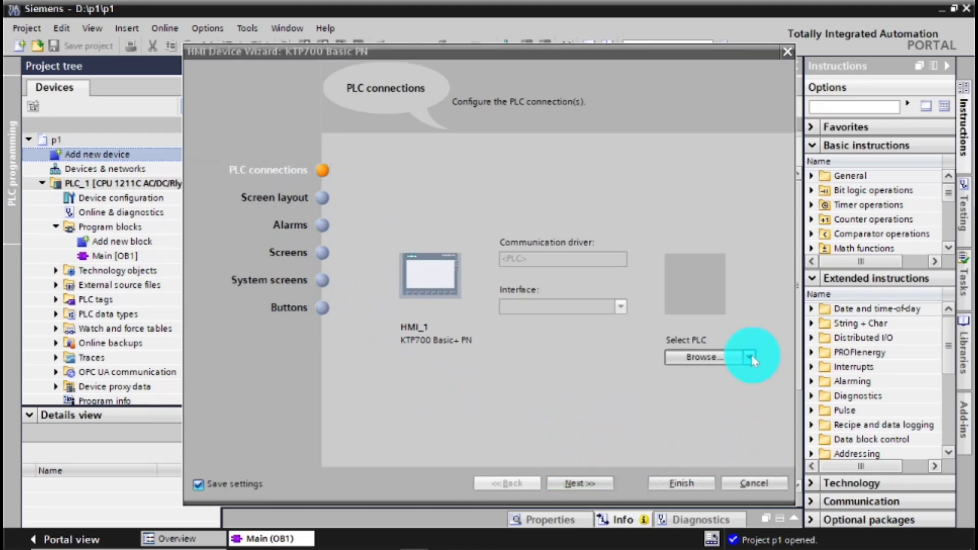
pyautogui.click(751, 357)
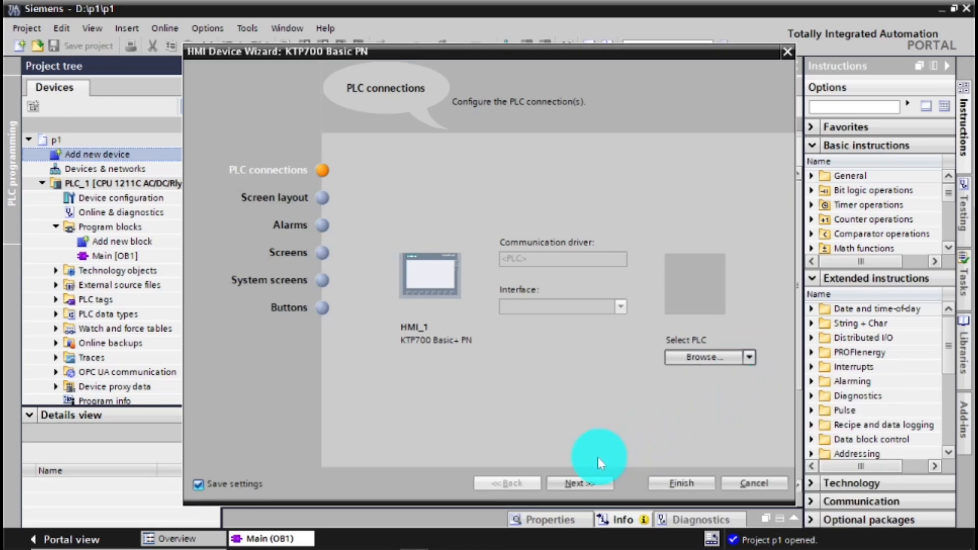
pyautogui.click(591, 485)
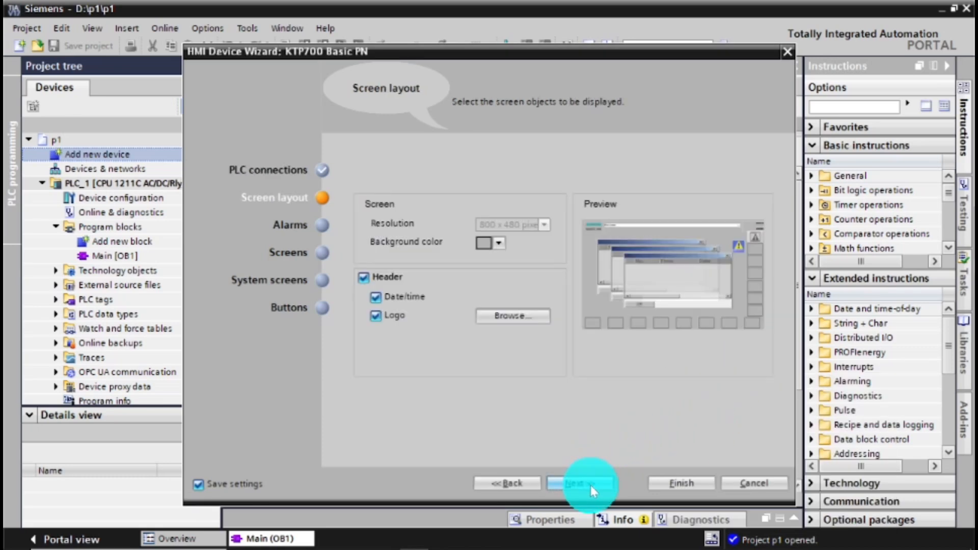
pyautogui.click(499, 244)
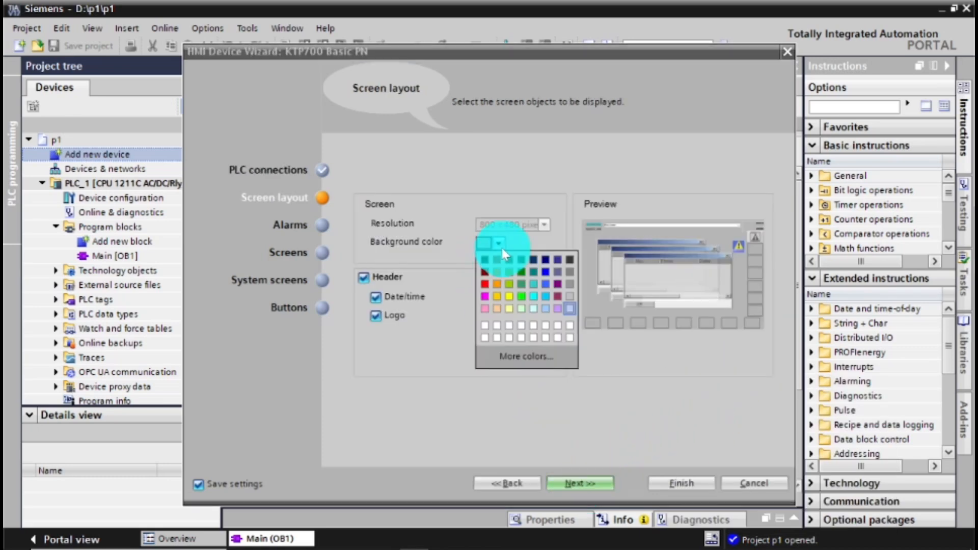
pyautogui.click(500, 245)
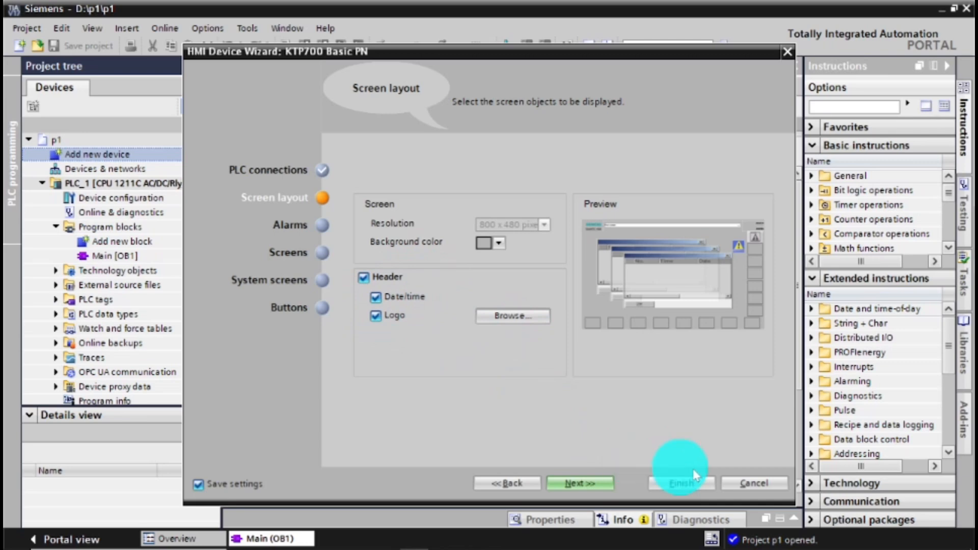
# Keep the wizard's alarm settings, add another screen under the root screen, and leave the system screens unselected.
pyautogui.click(577, 484)
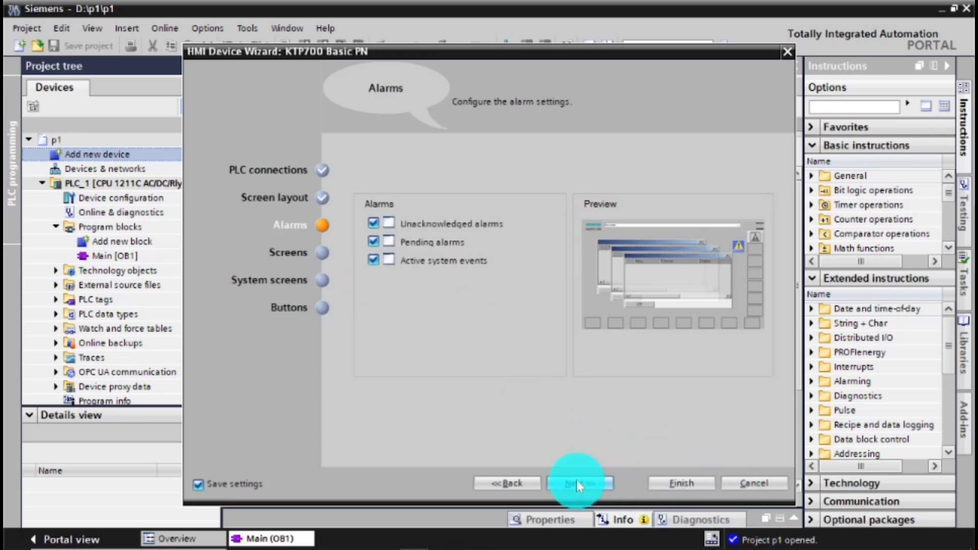
pyautogui.click(577, 483)
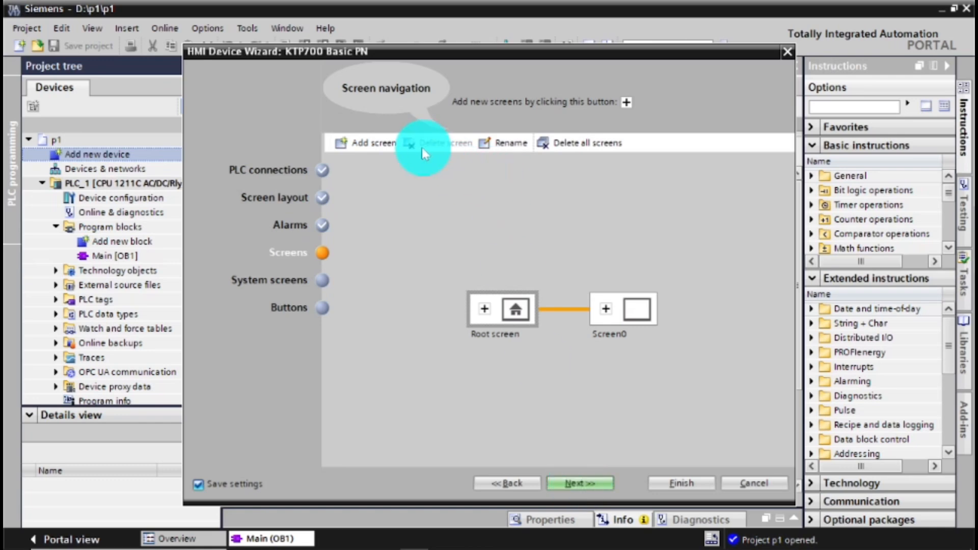
pyautogui.click(383, 153)
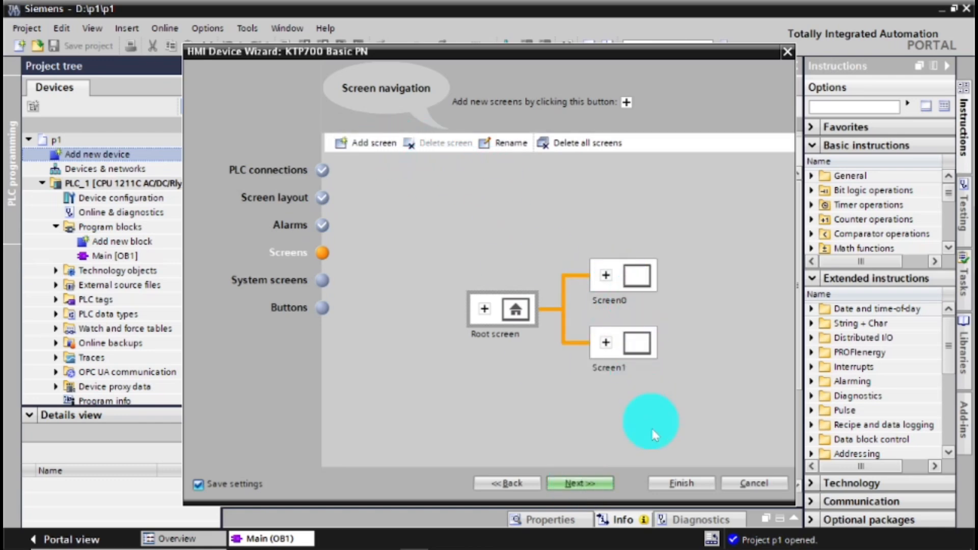
pyautogui.click(580, 484)
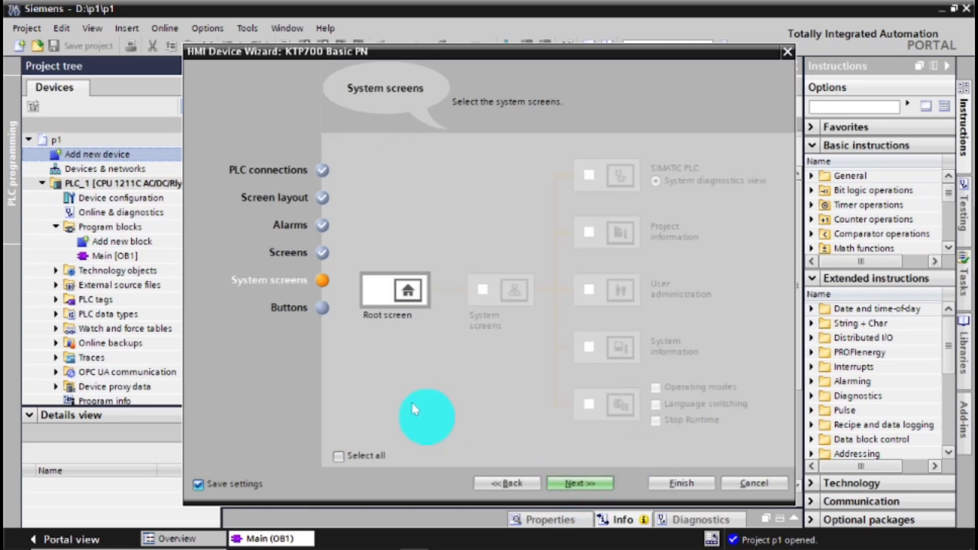
pyautogui.click(344, 463)
pyautogui.click(344, 463)
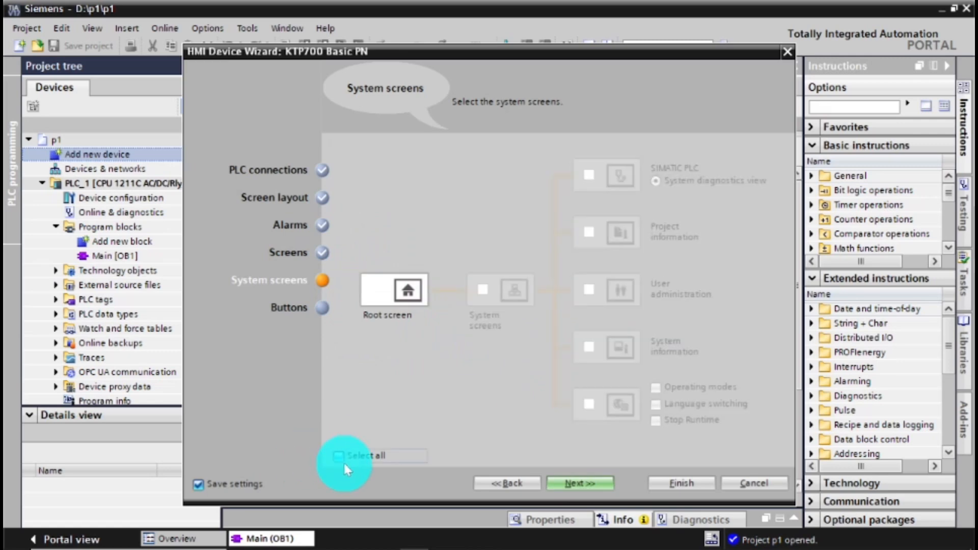
pyautogui.click(599, 483)
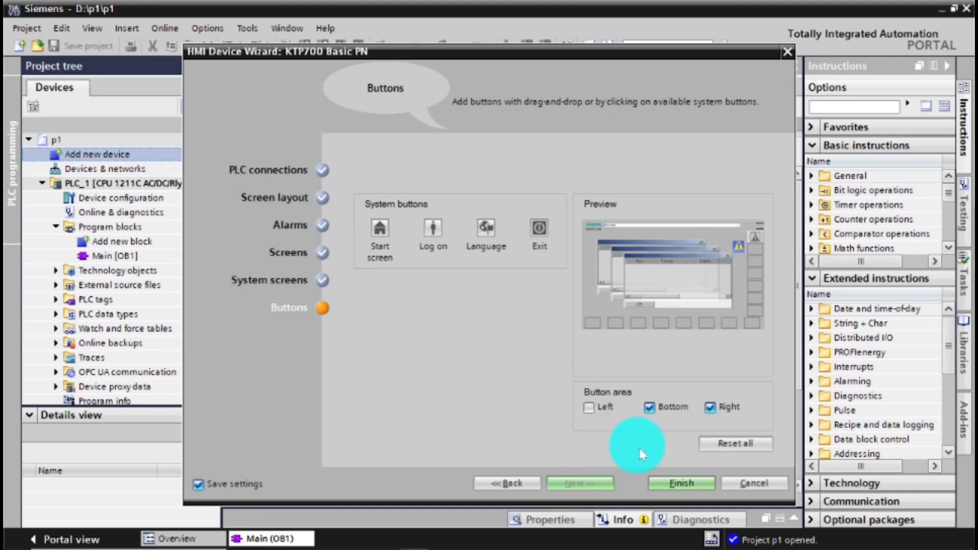
# Try different combinations of the Left, Bottom and Right button areas for the HMI screens.
pyautogui.click(710, 410)
pyautogui.click(666, 410)
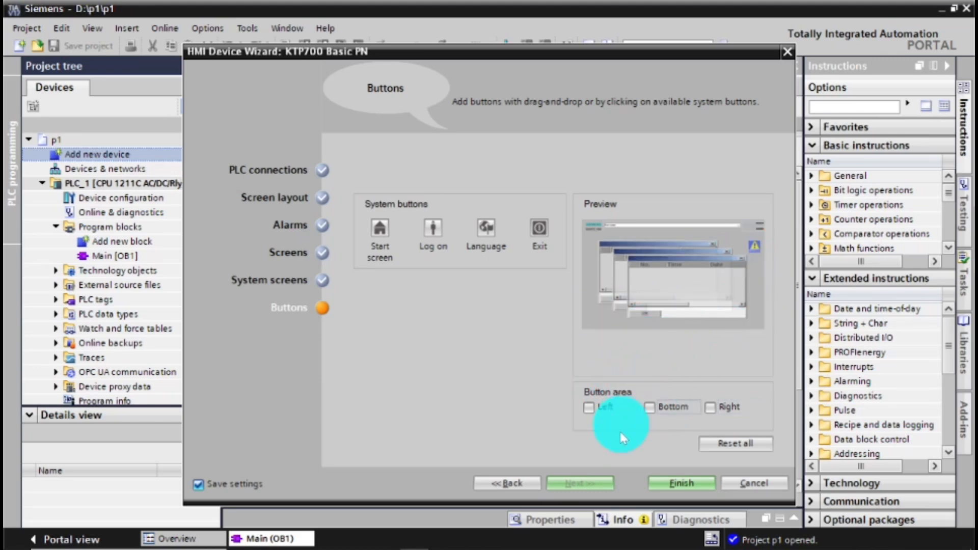
pyautogui.click(650, 406)
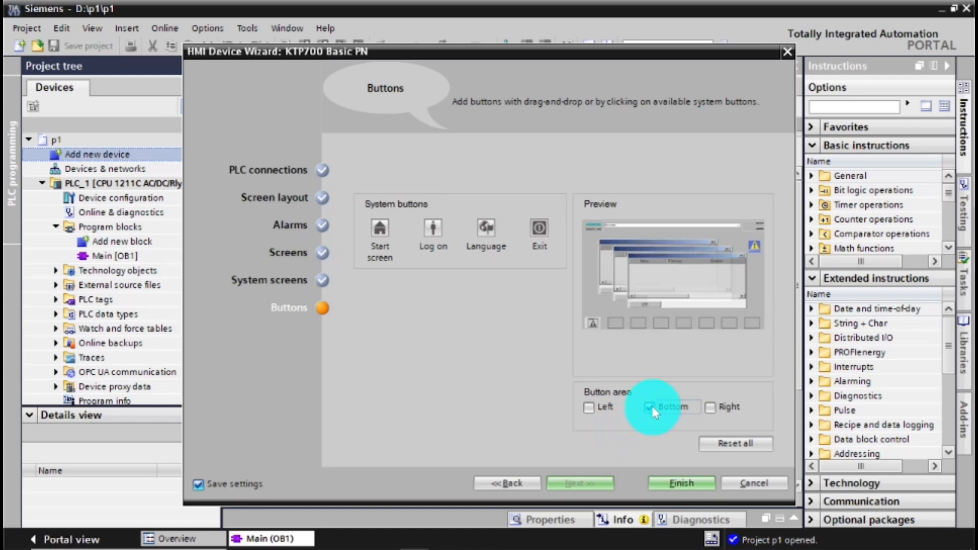
pyautogui.click(714, 407)
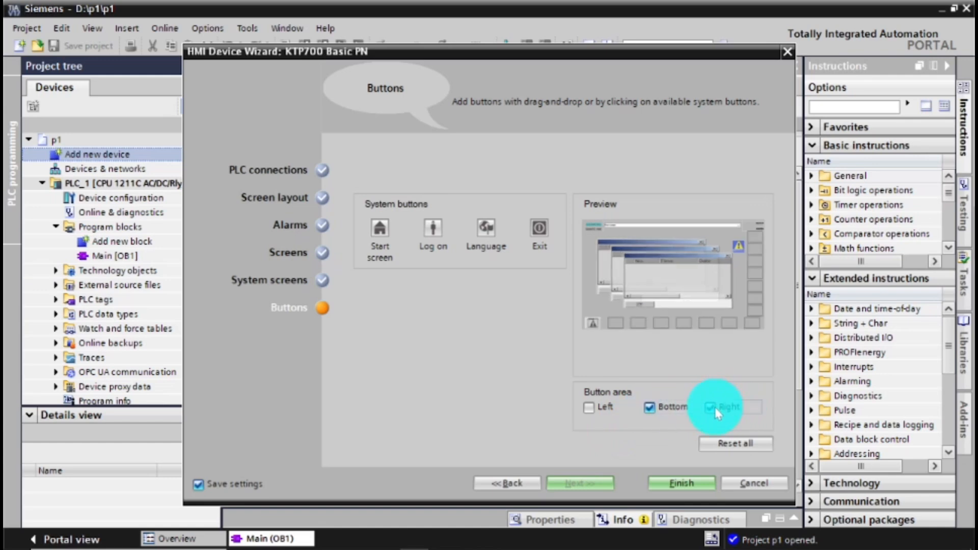
pyautogui.click(714, 407)
pyautogui.click(589, 406)
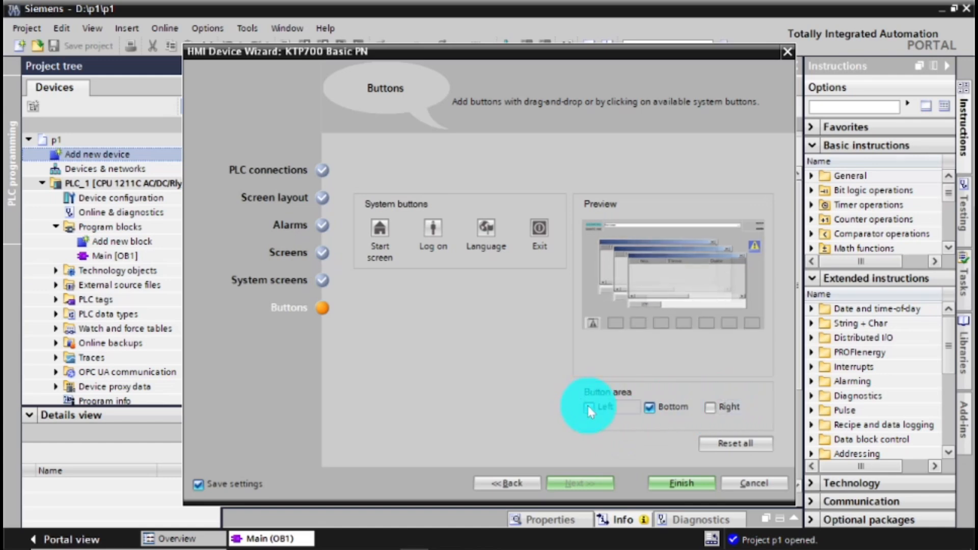
# Cancel the HMI device wizard and accept adding the HMI device to the project.
pyautogui.click(755, 481)
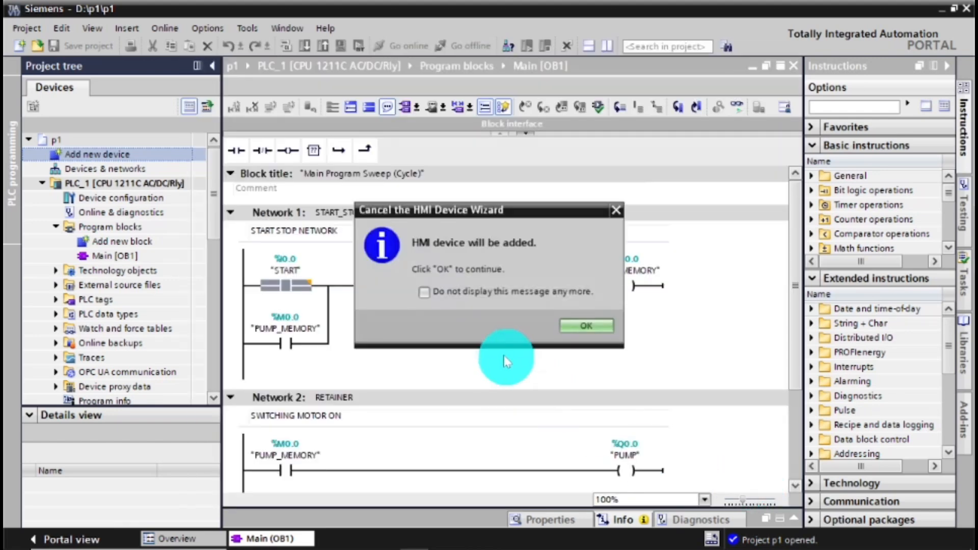
pyautogui.click(582, 327)
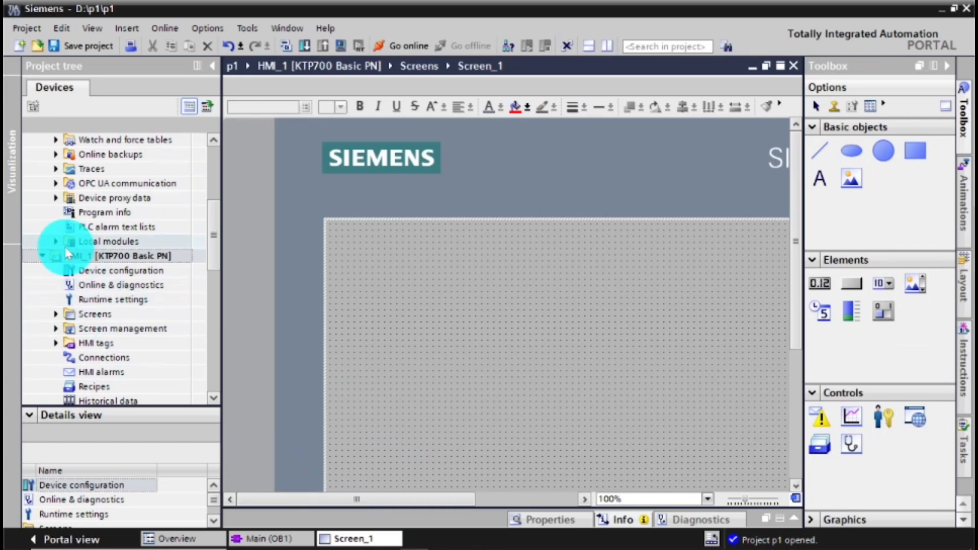
# Collapse the PLC_1 and HMI_1 branches in the project tree.
pyautogui.moveTo(218, 262); pyautogui.dragTo(218, 215)
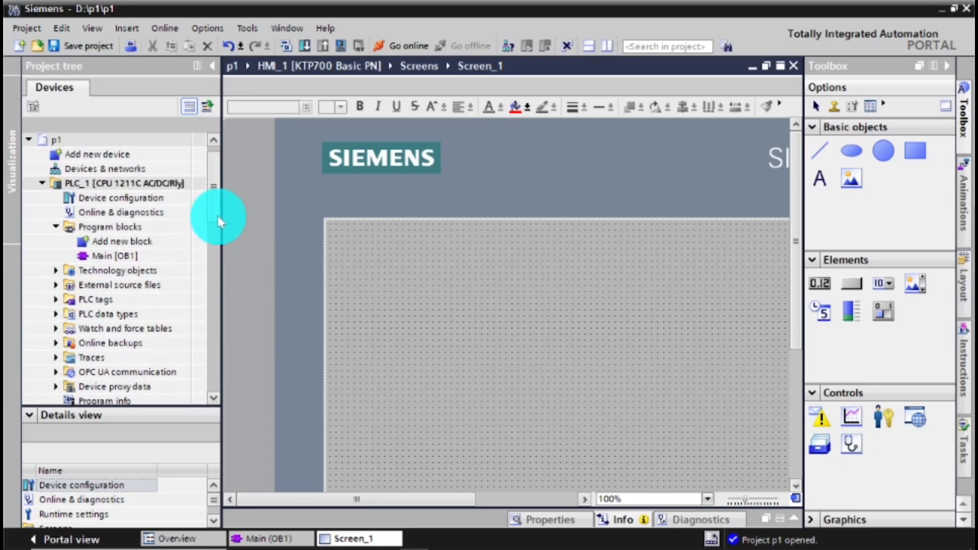
pyautogui.click(41, 183)
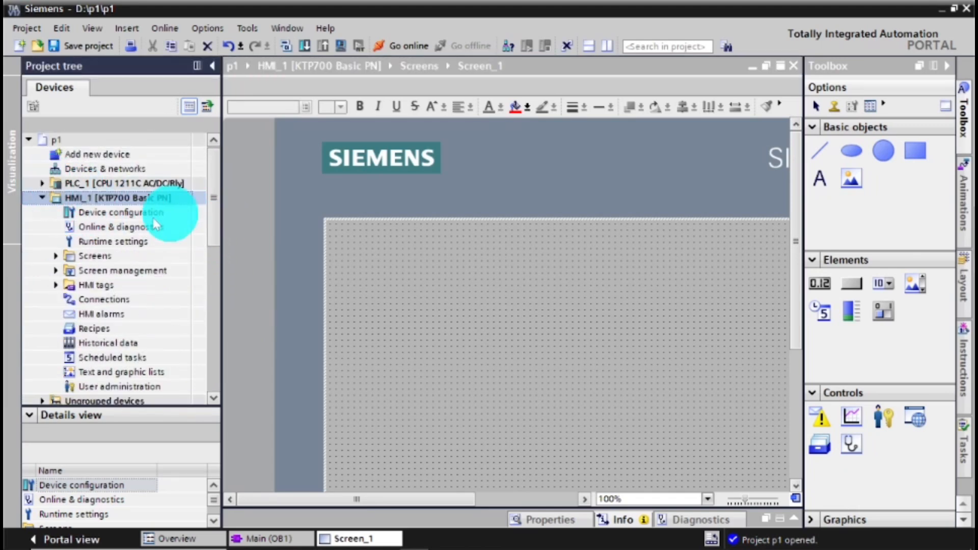
pyautogui.click(44, 200)
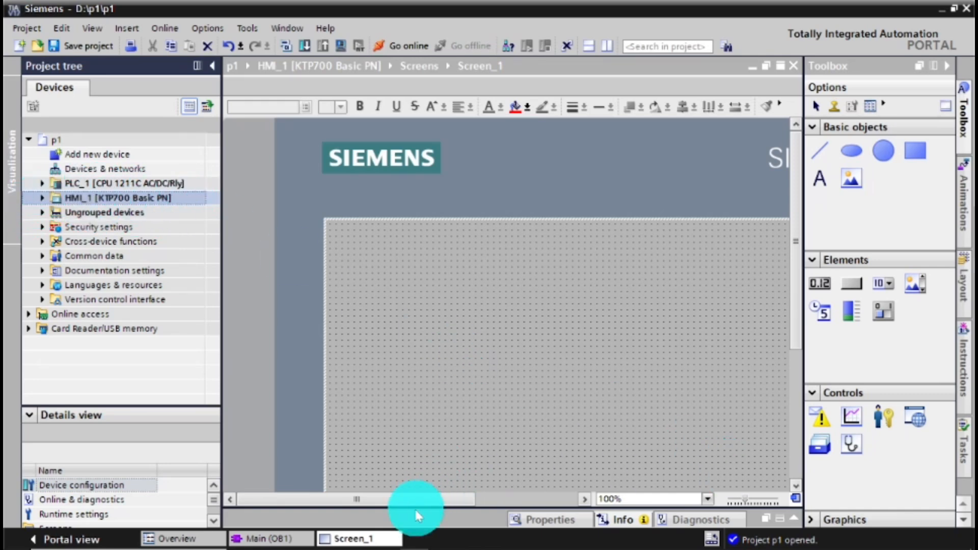
# Examine Screen_1's work area and function keys, and the contents of the HMI_1 device branch.
pyautogui.moveTo(430, 500); pyautogui.dragTo(536, 504)
pyautogui.moveTo(797, 259); pyautogui.dragTo(797, 377)
pyautogui.moveTo(432, 500); pyautogui.dragTo(344, 503)
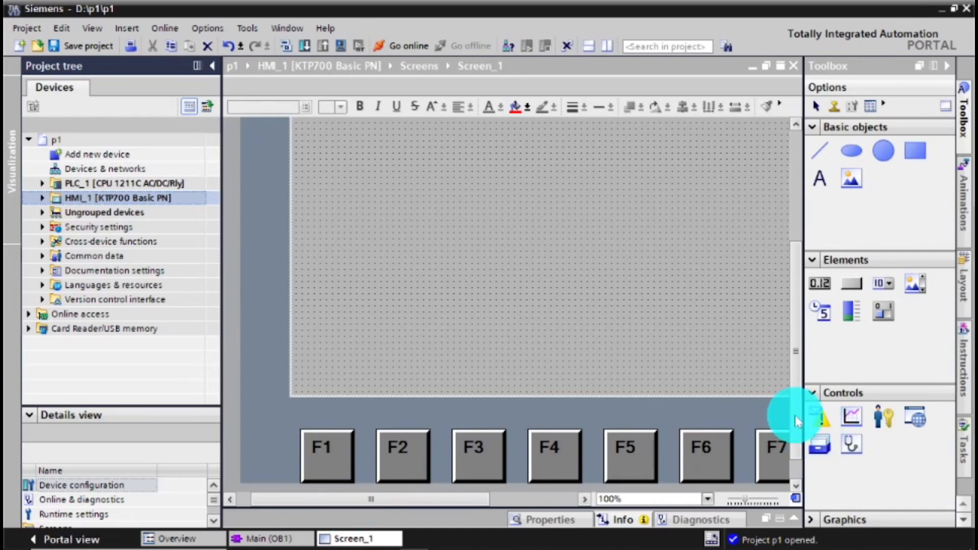
pyautogui.moveTo(795, 415); pyautogui.dragTo(794, 344)
pyautogui.moveTo(797, 379); pyautogui.dragTo(797, 377)
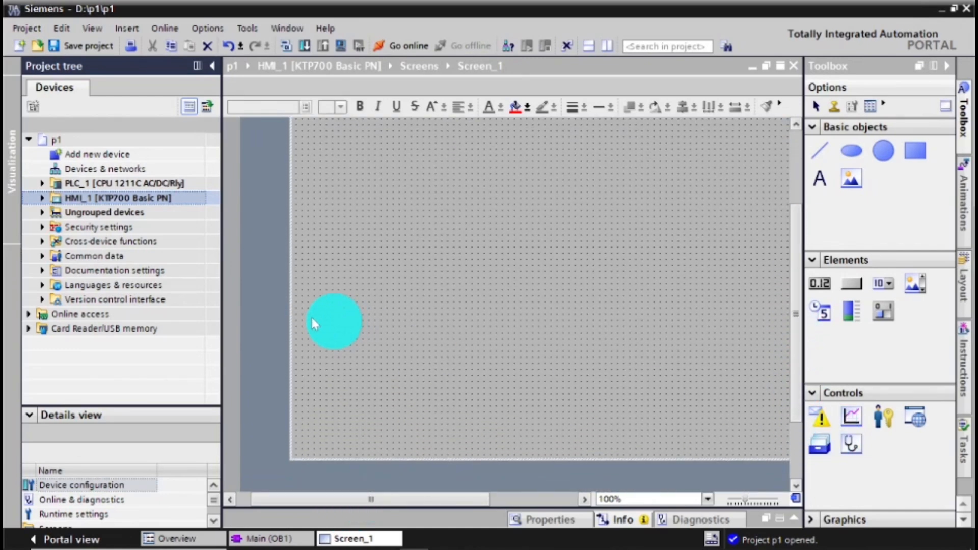
pyautogui.click(56, 199)
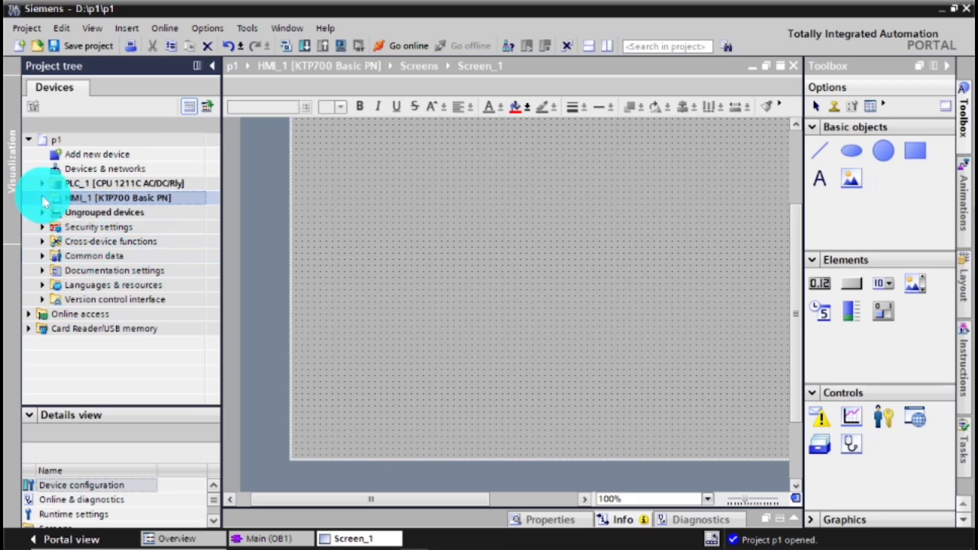
pyautogui.click(42, 198)
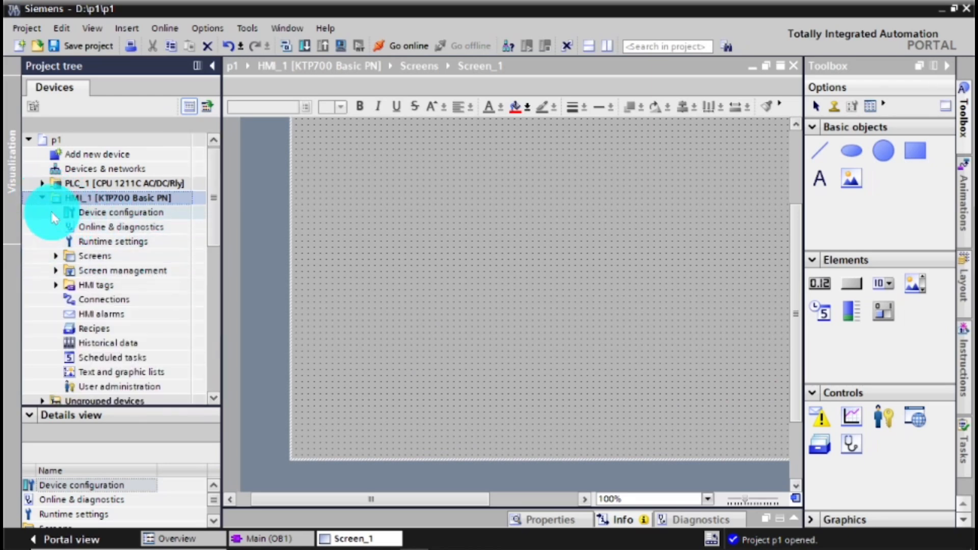
pyautogui.click(42, 198)
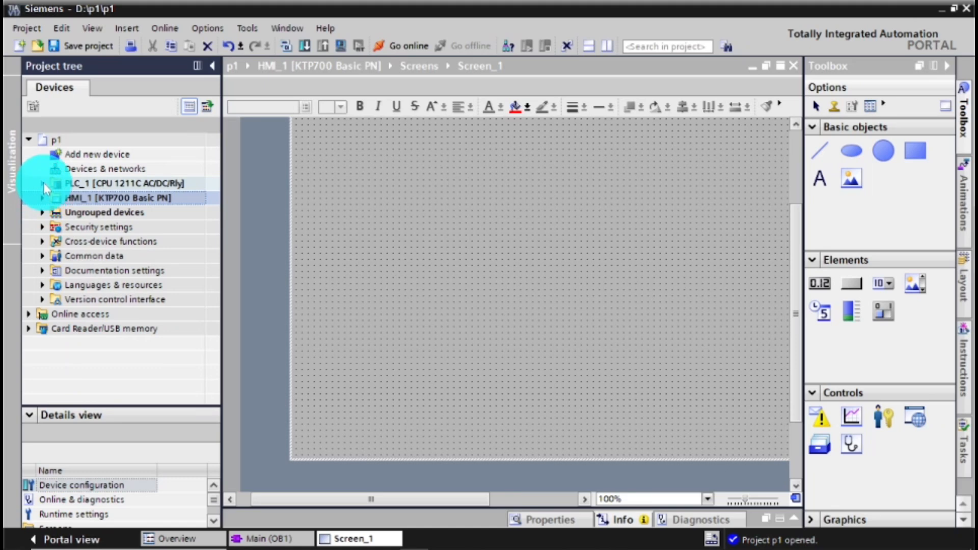
# Open the device configuration of PLC_1 and switch to the network view of the project's devices.
pyautogui.click(43, 183)
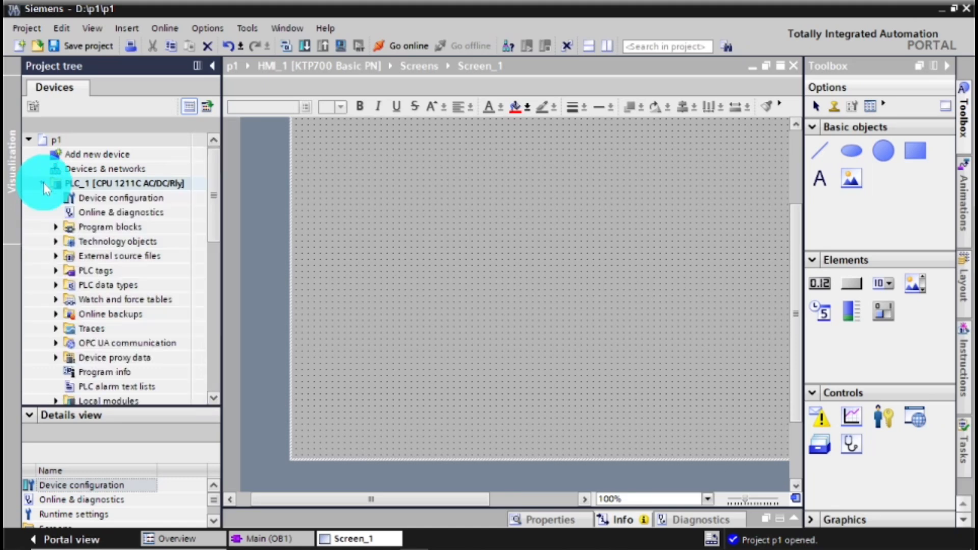
pyautogui.doubleClick(105, 200)
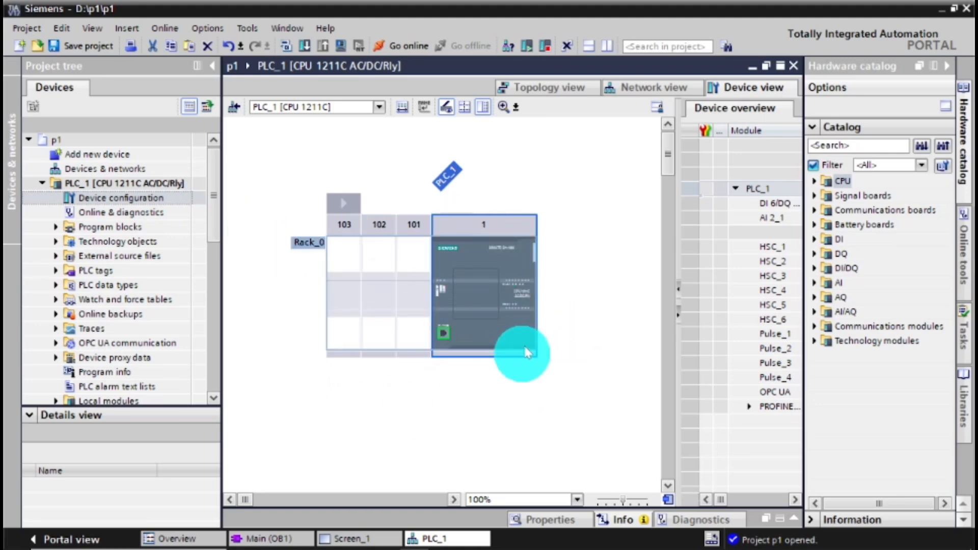
pyautogui.click(41, 184)
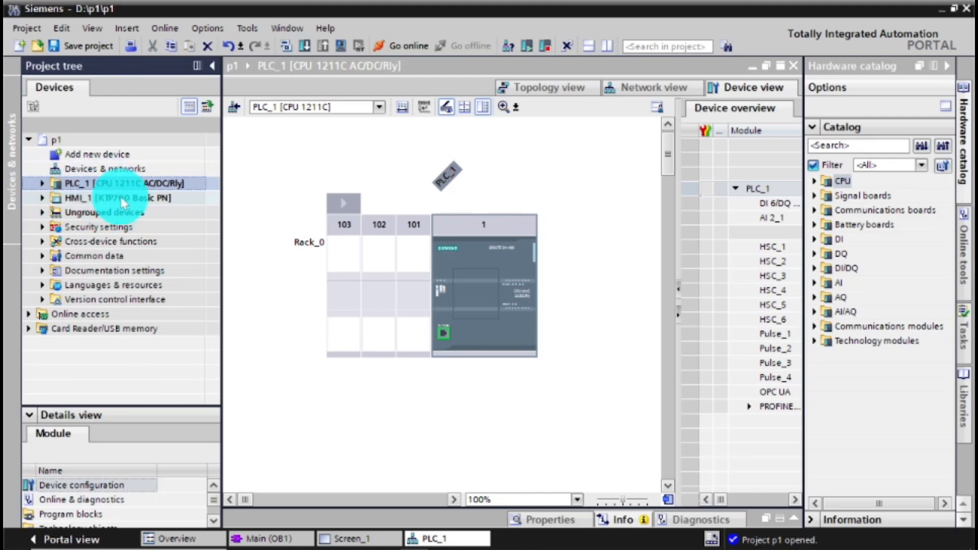
pyautogui.click(659, 88)
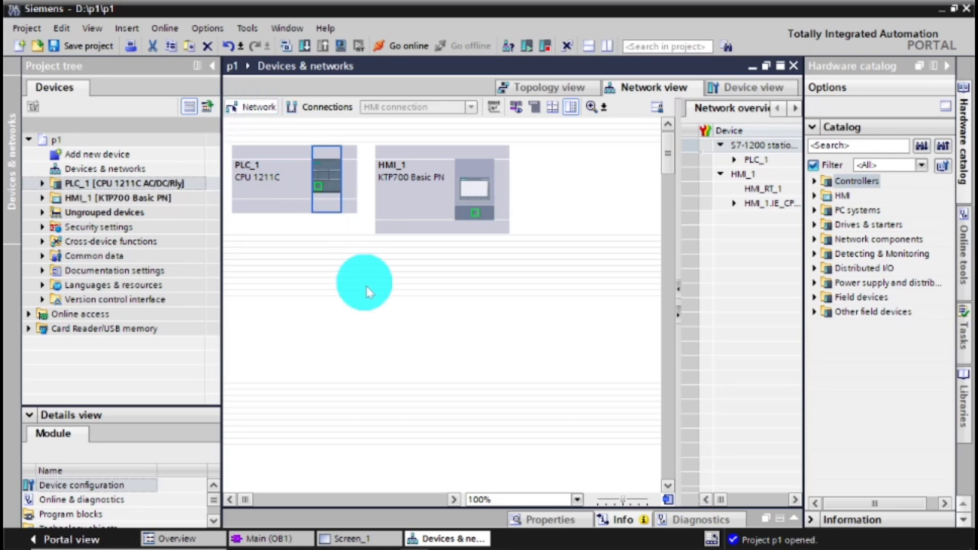
# Try a plain network link between the PROFINET ports of PLC_1 and HMI_1, and delete the resulting subnet.
pyautogui.moveTo(317, 187); pyautogui.dragTo(479, 219)
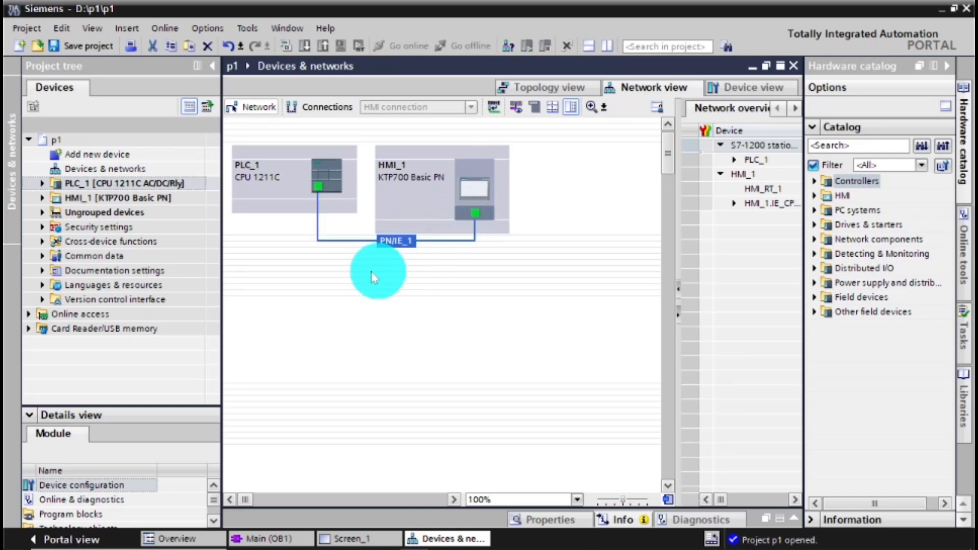
pyautogui.rightClick(403, 250)
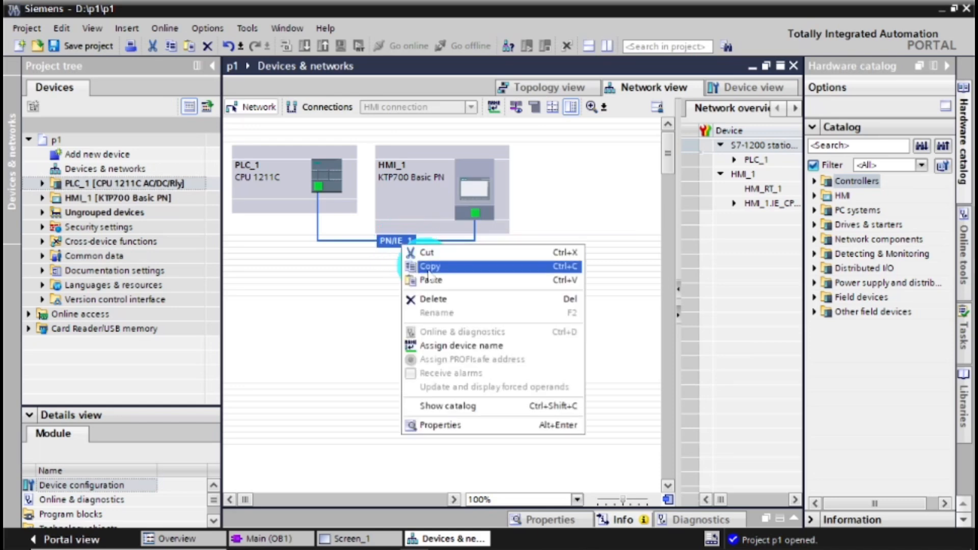
pyautogui.click(433, 299)
pyautogui.click(523, 321)
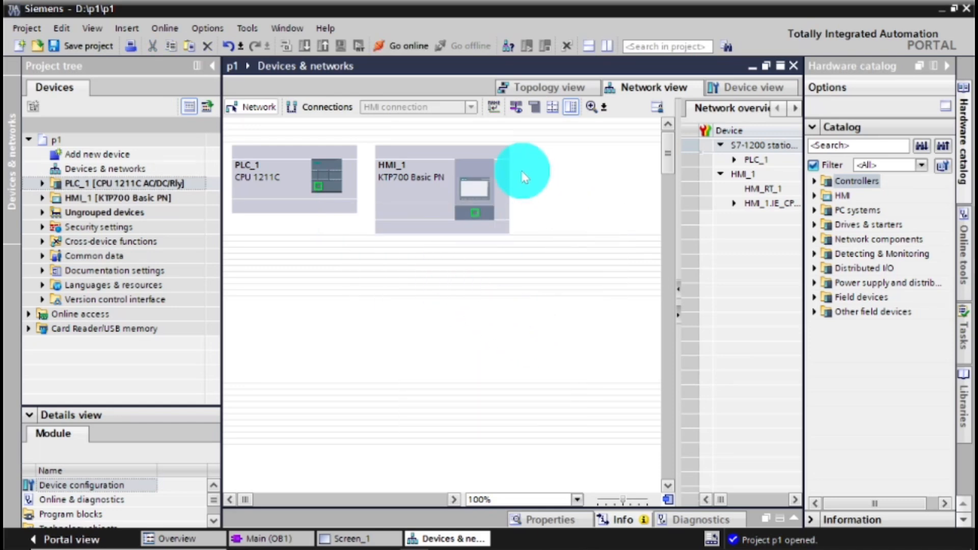
# Create a connection of type HMI connection between the PROFINET ports of PLC_1 and HMI_1.
pyautogui.click(325, 163)
pyautogui.click(313, 131)
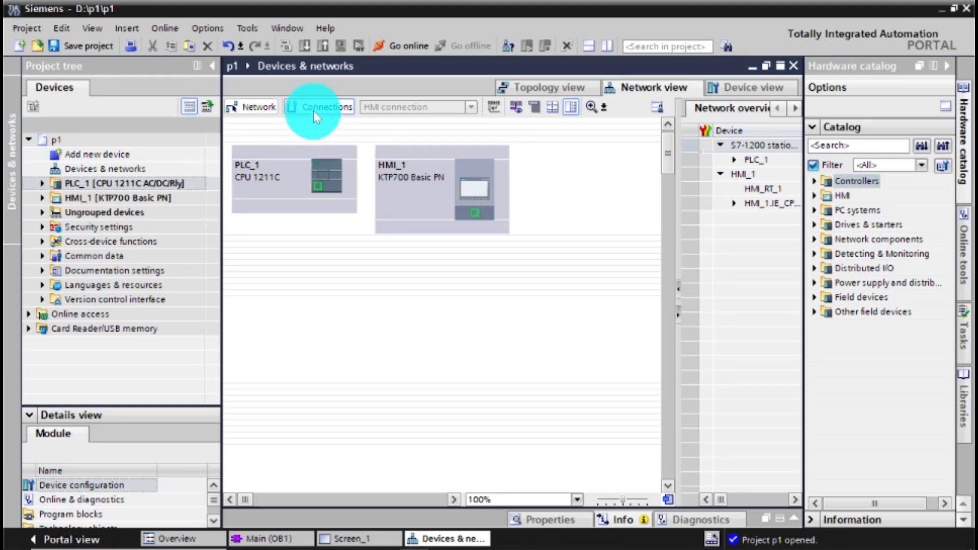
pyautogui.click(313, 112)
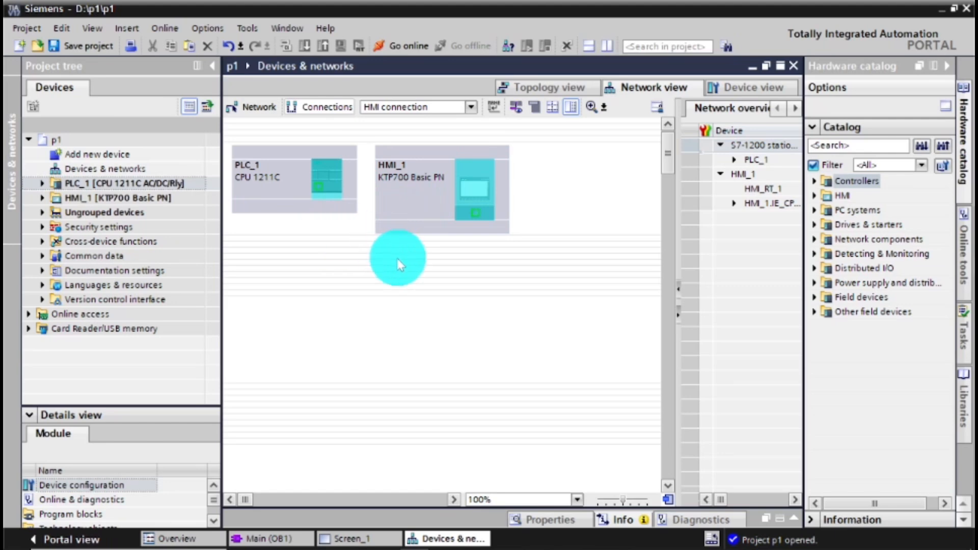
pyautogui.click(475, 112)
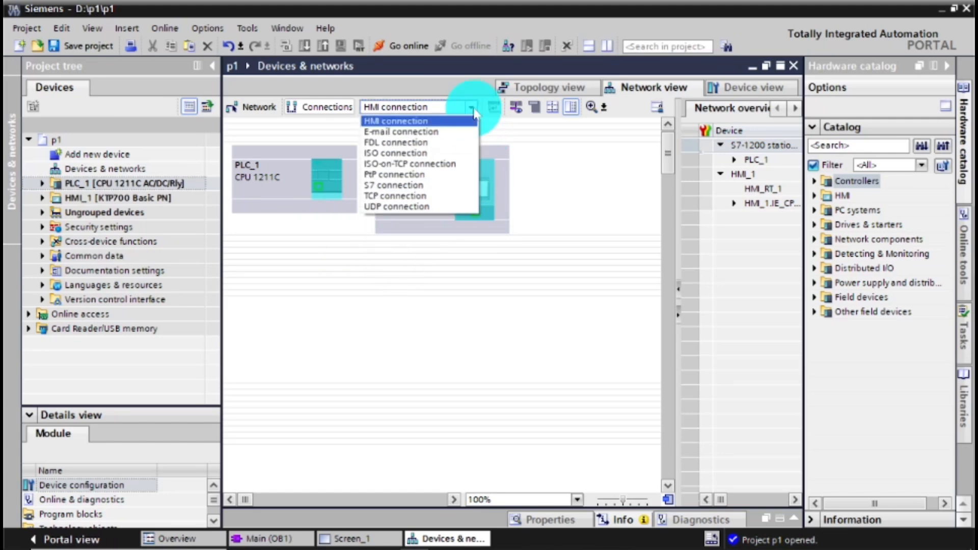
pyautogui.click(474, 110)
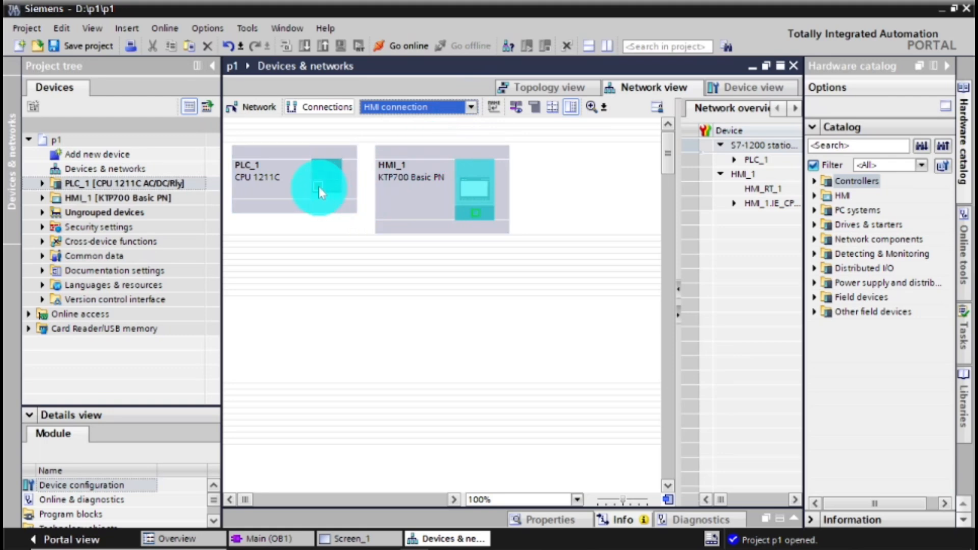
pyautogui.moveTo(317, 193); pyautogui.dragTo(478, 216)
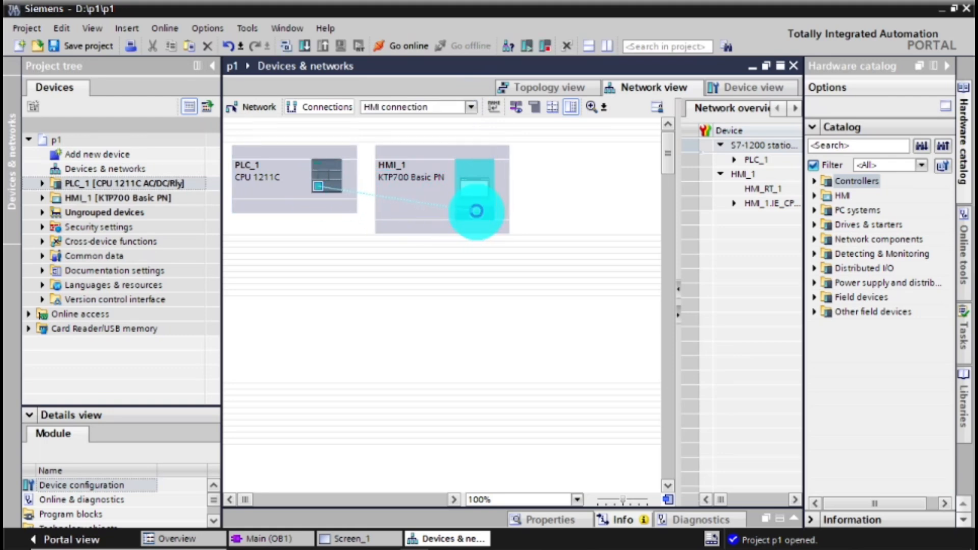
pyautogui.moveTo(479, 216); pyautogui.dragTo(479, 216)
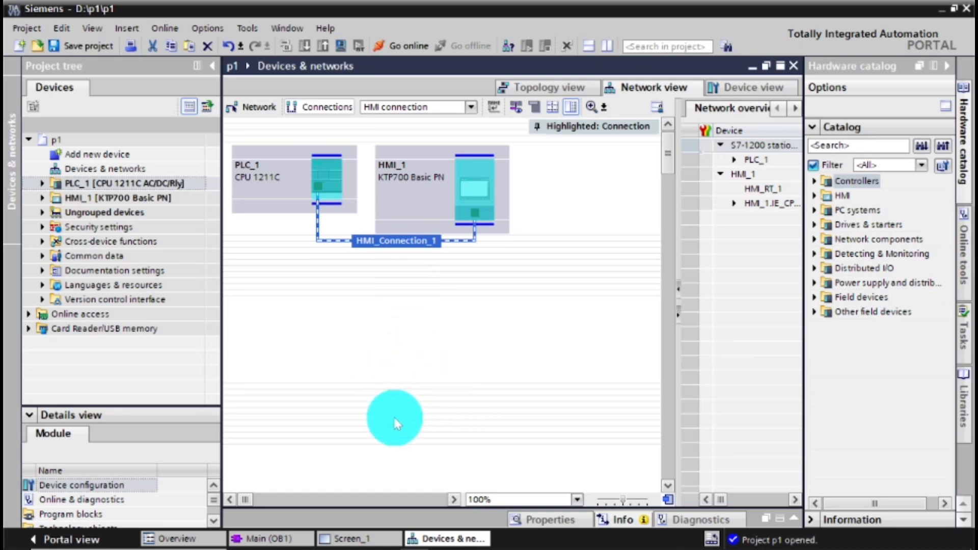
# Examine the general properties of the new HMI connection, including its name and connection path.
pyautogui.click(791, 518)
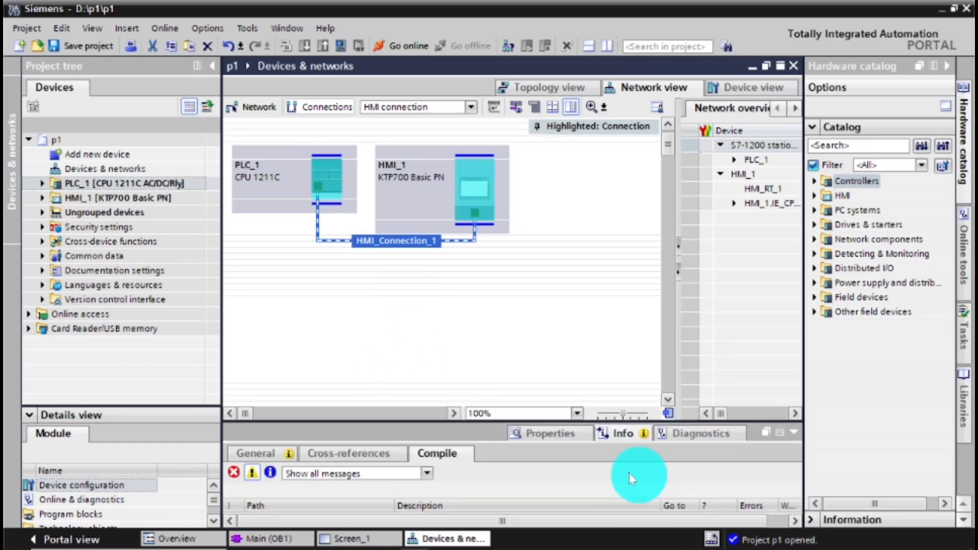
pyautogui.click(554, 438)
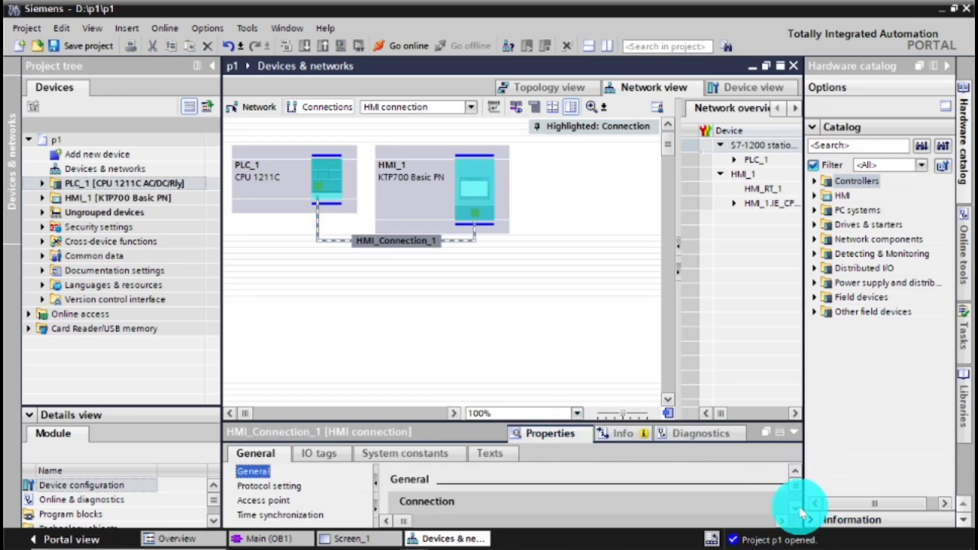
pyautogui.click(799, 508)
pyautogui.click(799, 508)
pyautogui.click(799, 507)
pyautogui.click(798, 469)
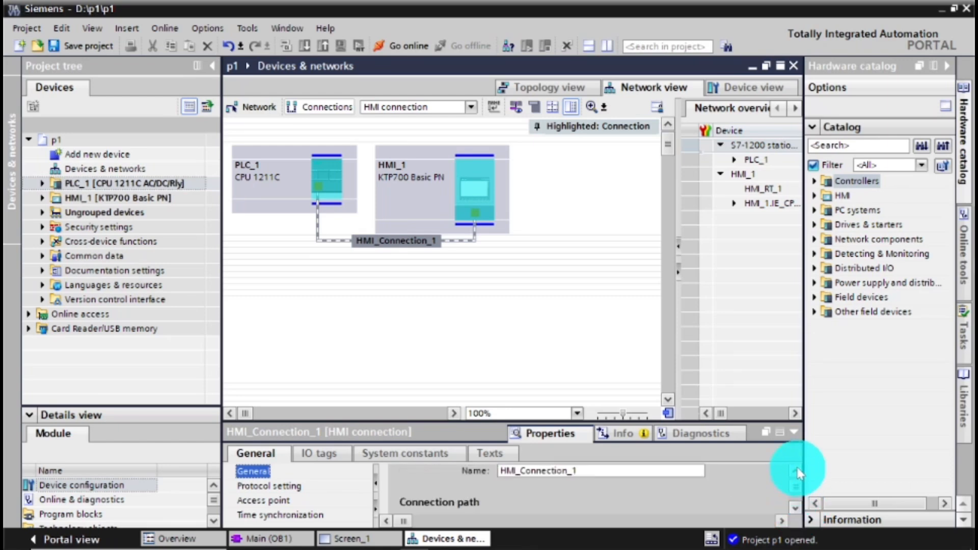
pyautogui.click(798, 471)
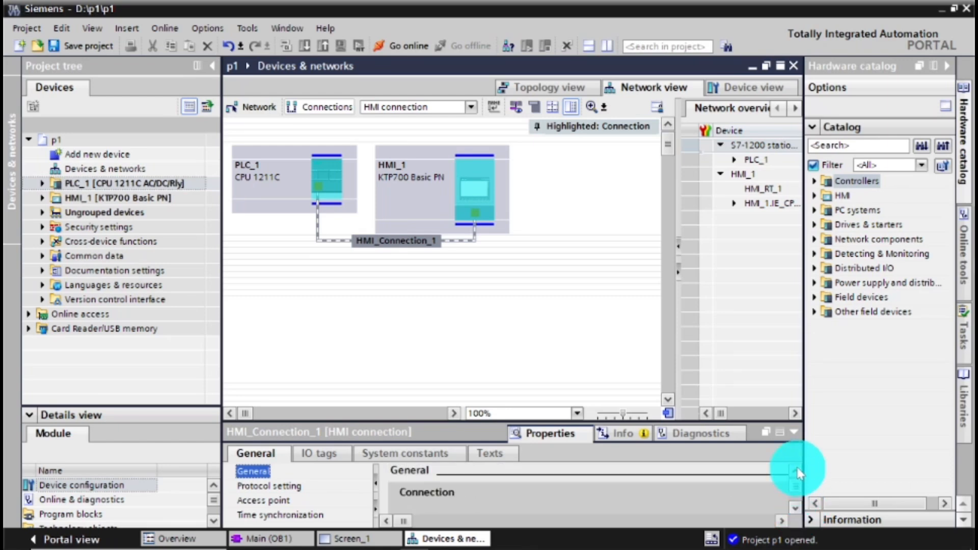
pyautogui.click(799, 509)
pyautogui.click(799, 508)
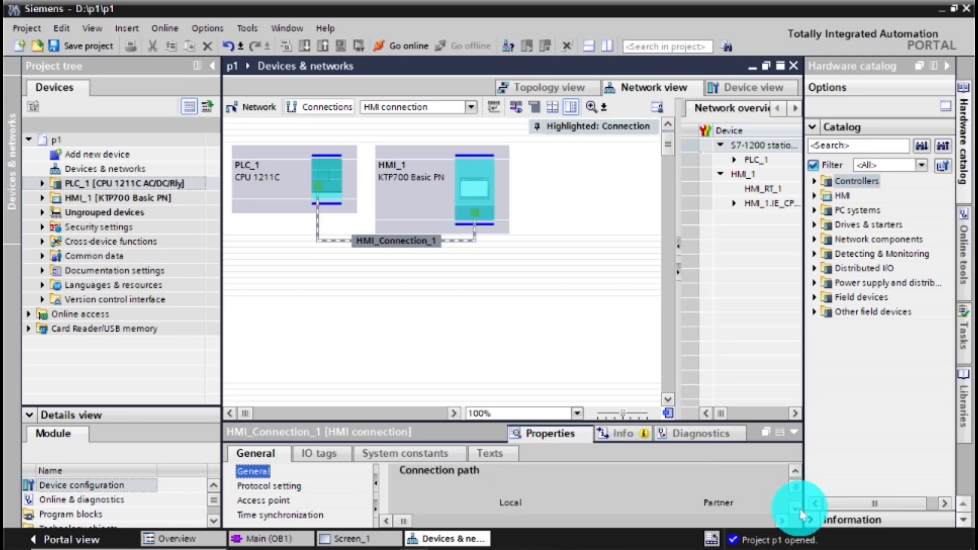
pyautogui.click(799, 507)
pyautogui.click(799, 508)
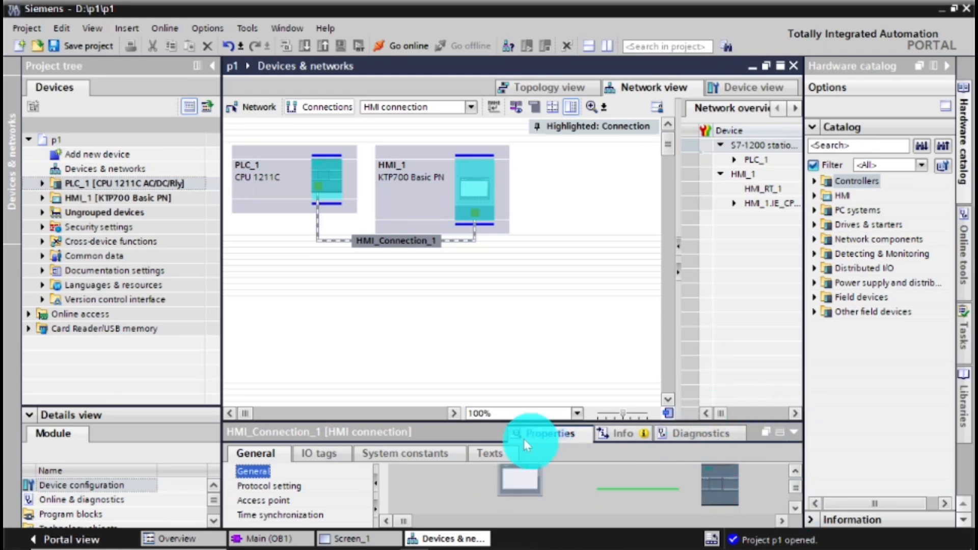
# Detach the HMI connection's properties into a floating window and enlarge it over the network view.
pyautogui.click(766, 432)
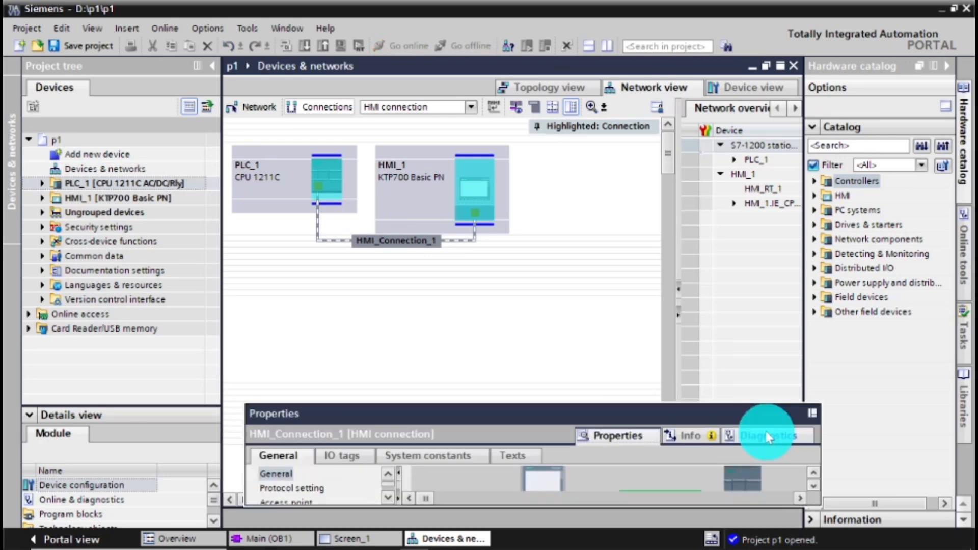
pyautogui.moveTo(515, 408); pyautogui.dragTo(505, 194)
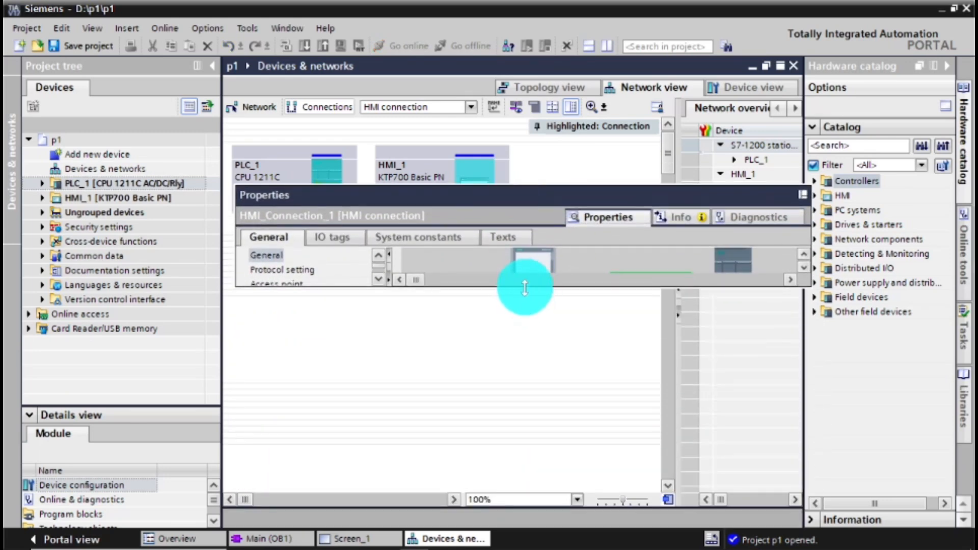
pyautogui.moveTo(525, 289); pyautogui.dragTo(527, 525)
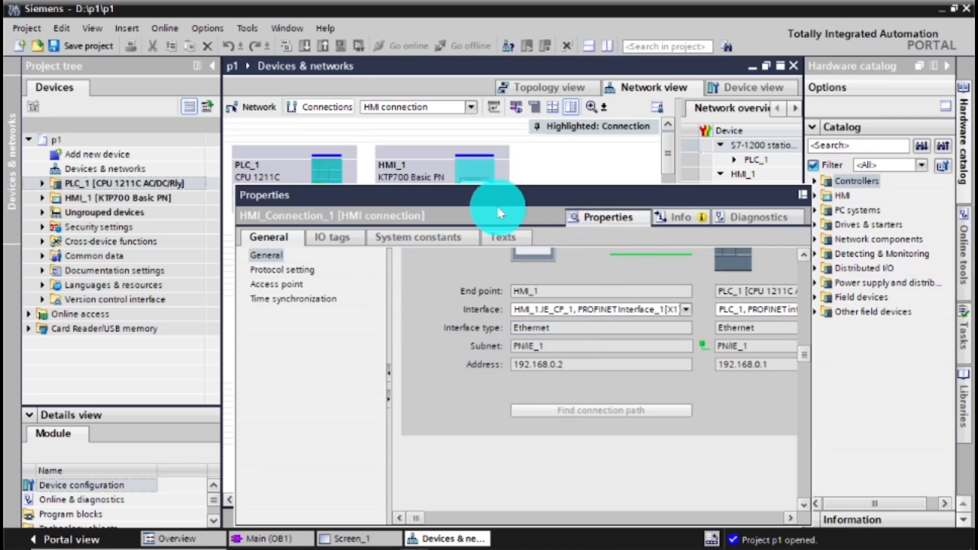
pyautogui.moveTo(502, 197); pyautogui.dragTo(481, 137)
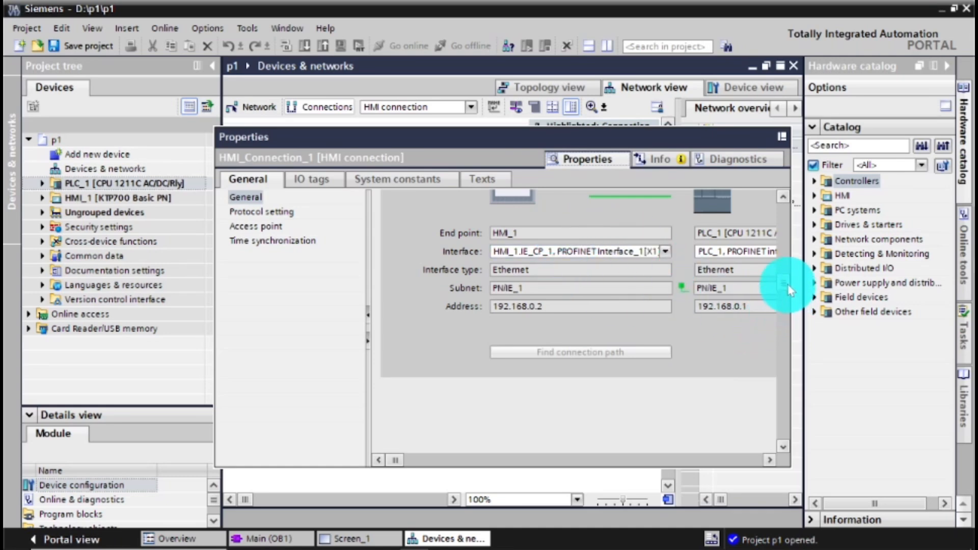
# Examine the interface choices, subnets and addresses of both HMI_1 and PLC_1 in the HMI connection's general properties.
pyautogui.scroll(1, 785, 285)
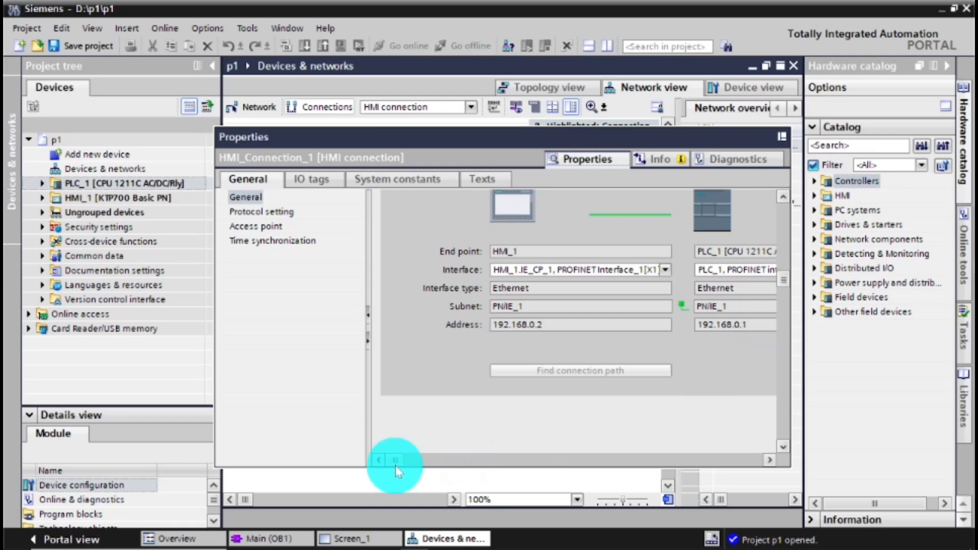
pyautogui.moveTo(399, 460); pyautogui.dragTo(498, 468)
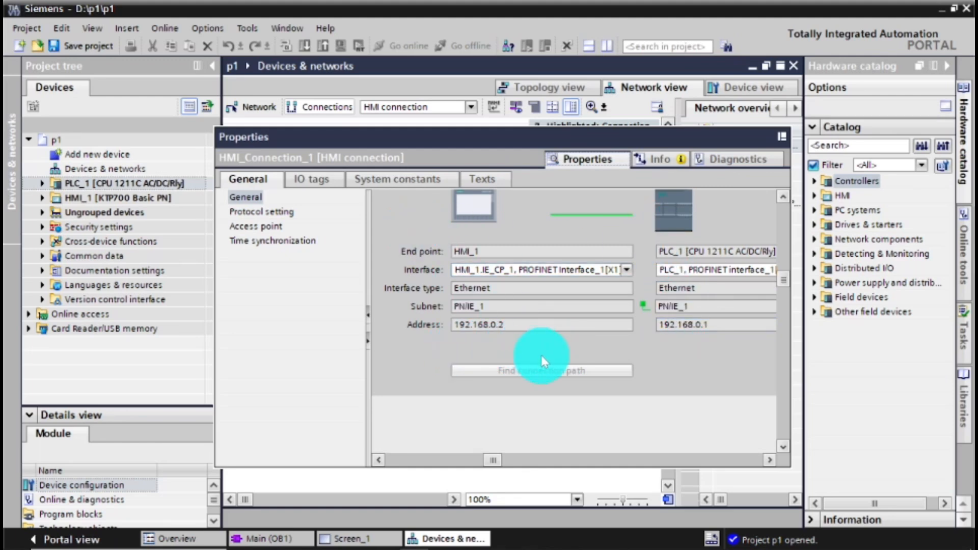
pyautogui.click(627, 270)
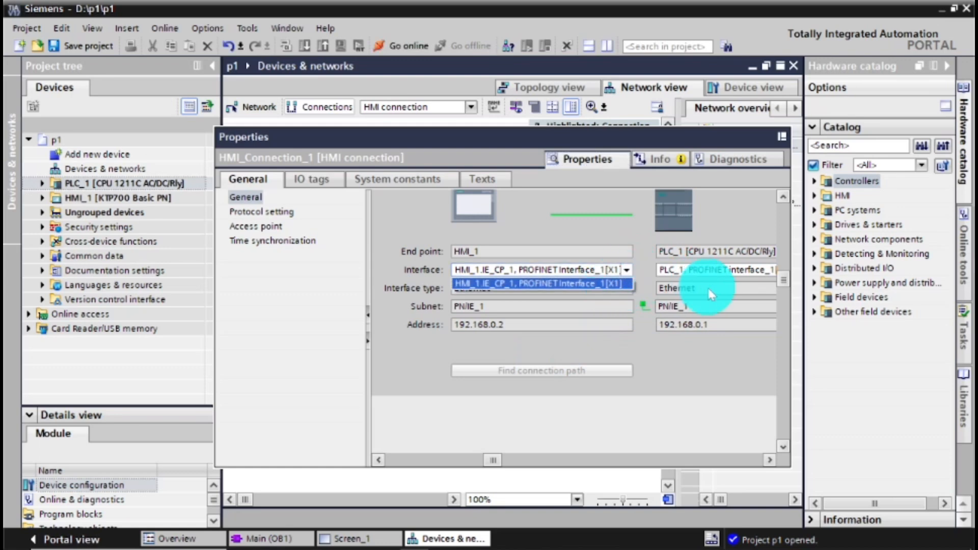
pyautogui.click(494, 460)
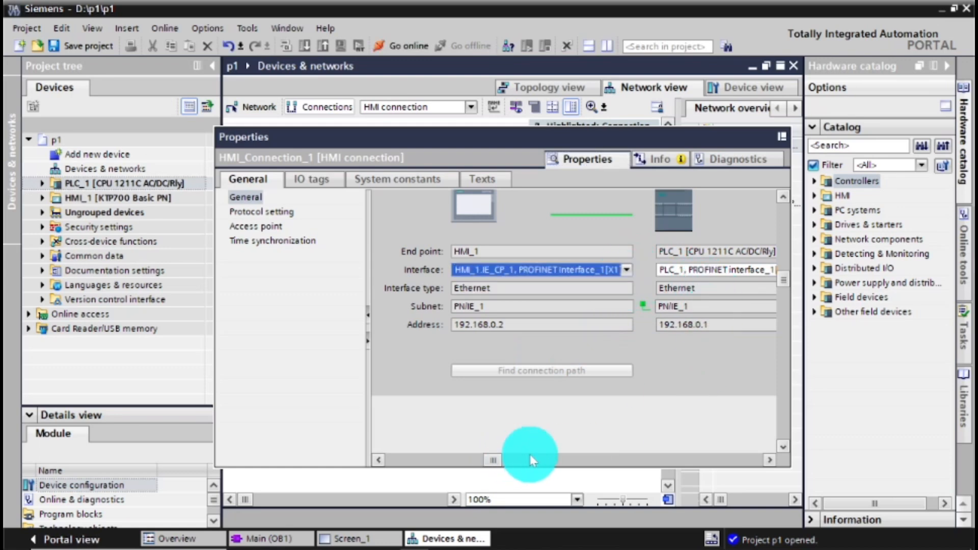
pyautogui.moveTo(492, 465); pyautogui.dragTo(640, 459)
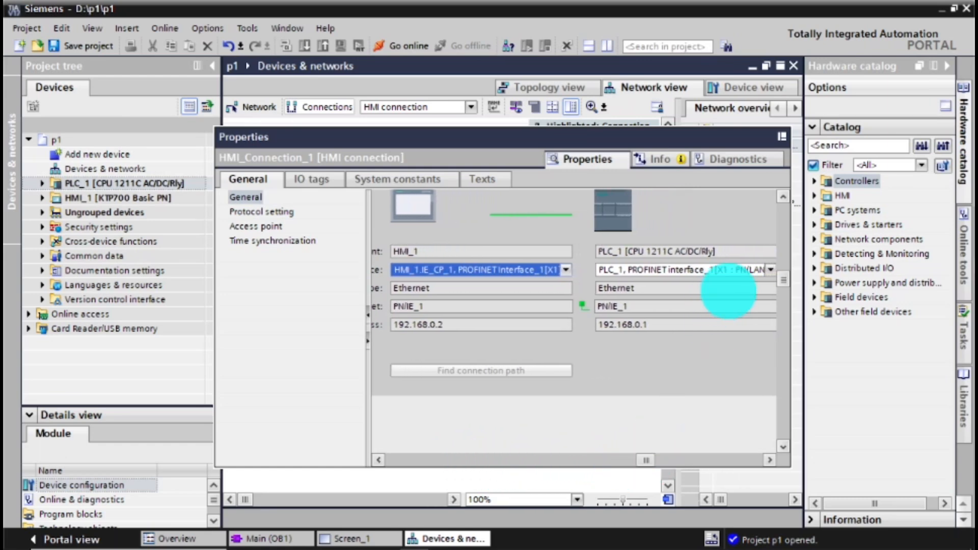
pyautogui.click(771, 271)
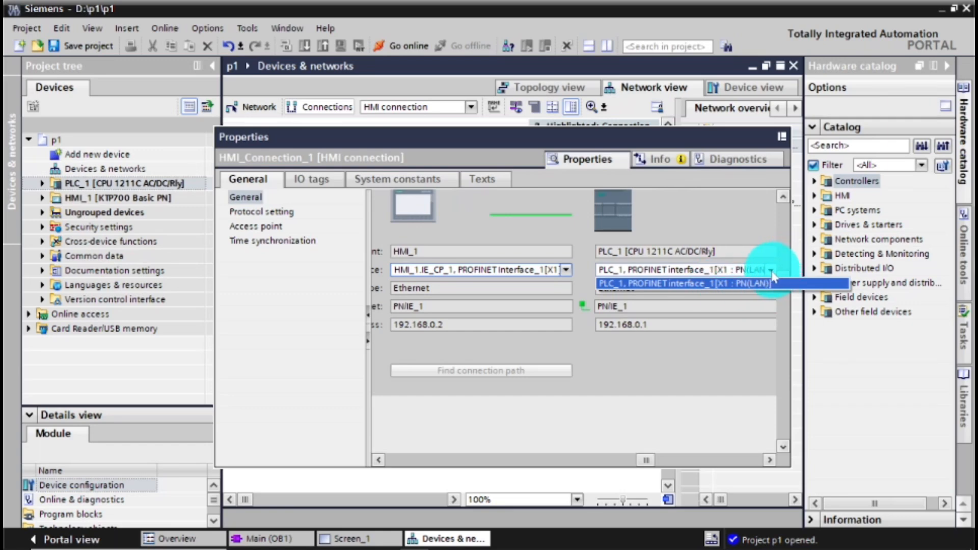
pyautogui.click(774, 283)
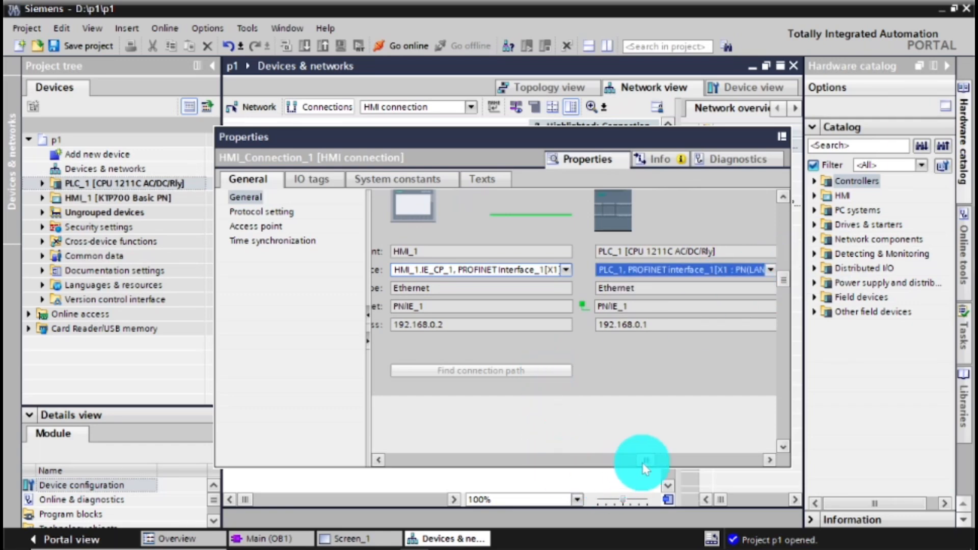
pyautogui.moveTo(644, 459); pyautogui.dragTo(474, 479)
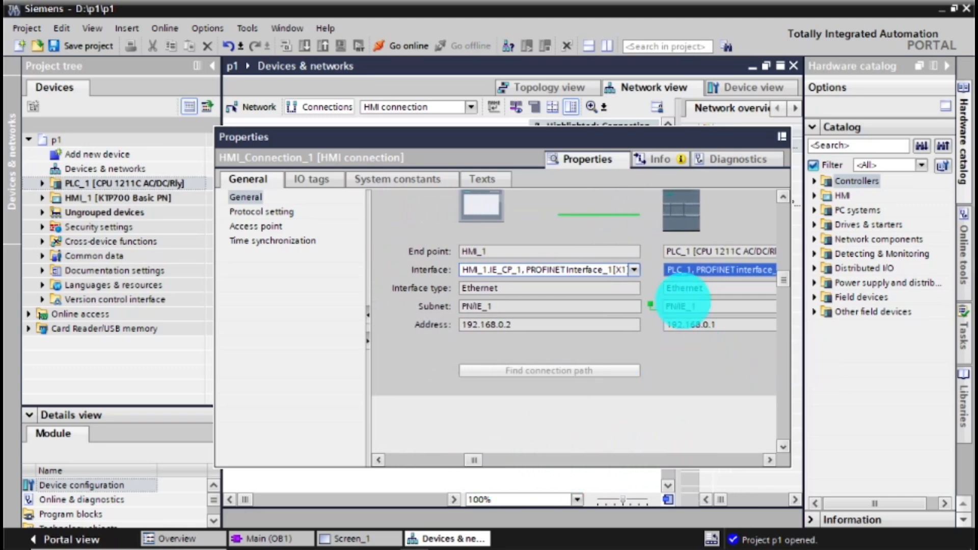
pyautogui.click(781, 136)
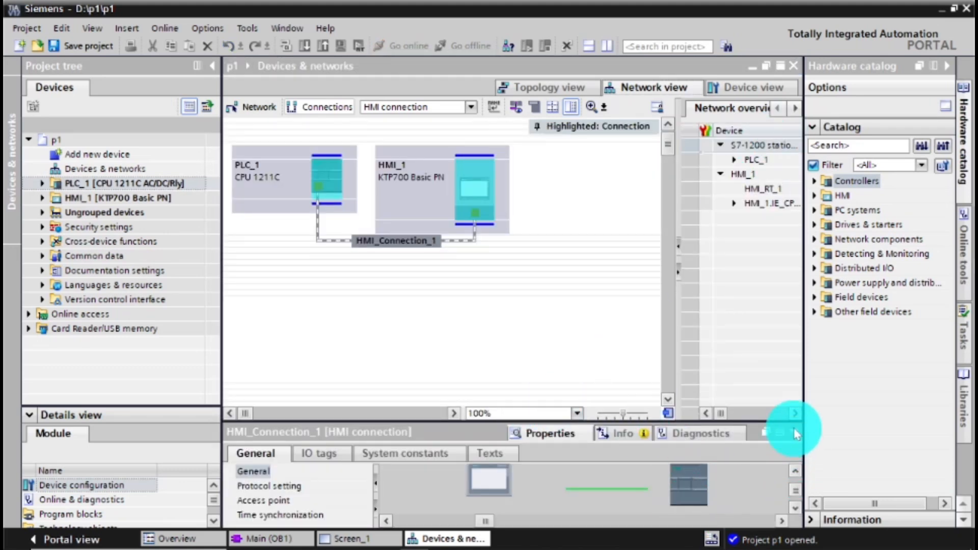
# Review the HMI connection's protocol setting, access point and time synchronization in a floating properties window, and dock it again.
pyautogui.click(766, 431)
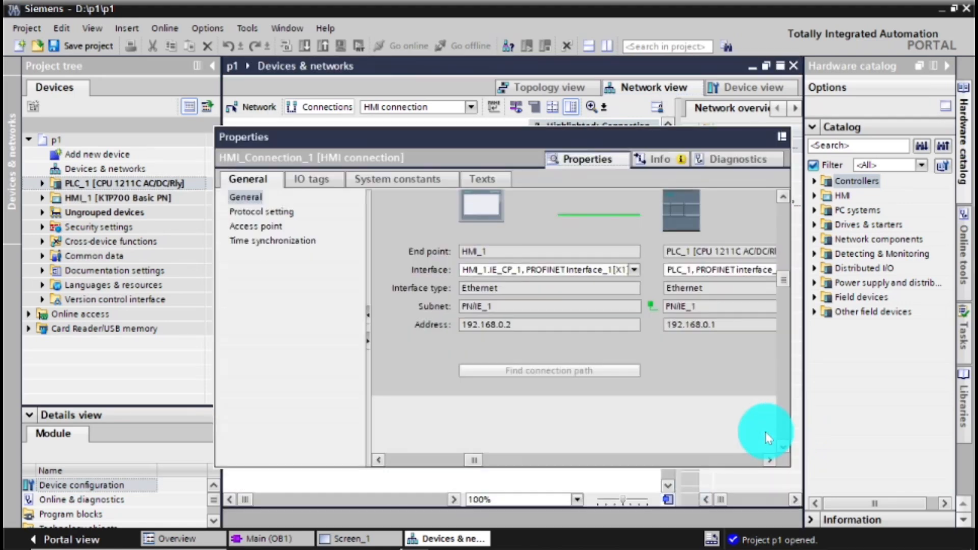
pyautogui.click(272, 214)
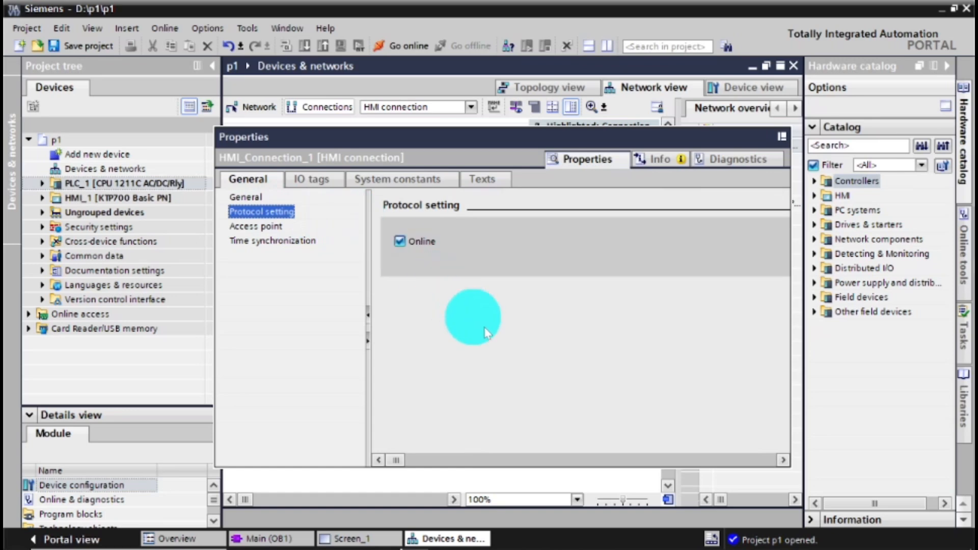
pyautogui.click(261, 227)
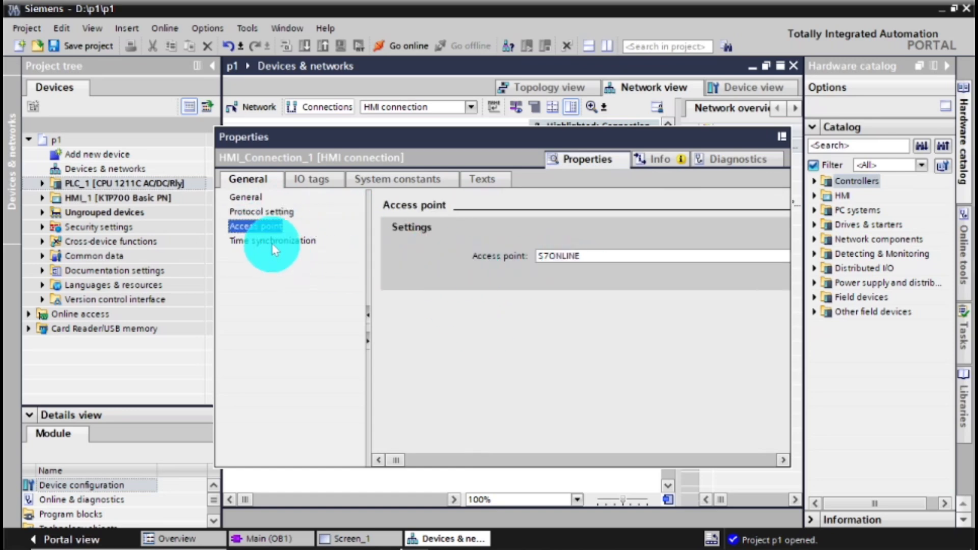
pyautogui.click(273, 244)
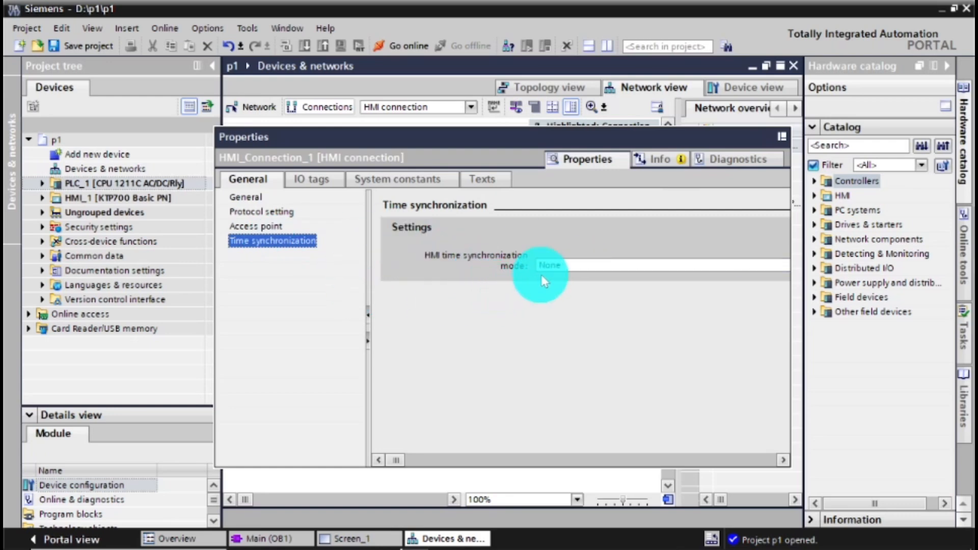
pyautogui.click(783, 137)
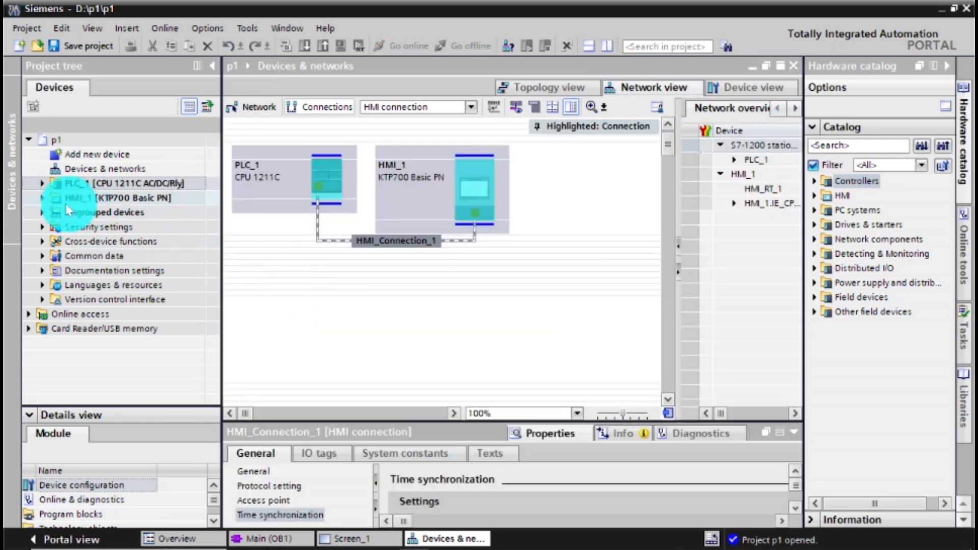
# Rename Screen_1 of HMI_1 to YouTube in the project tree.
pyautogui.click(41, 198)
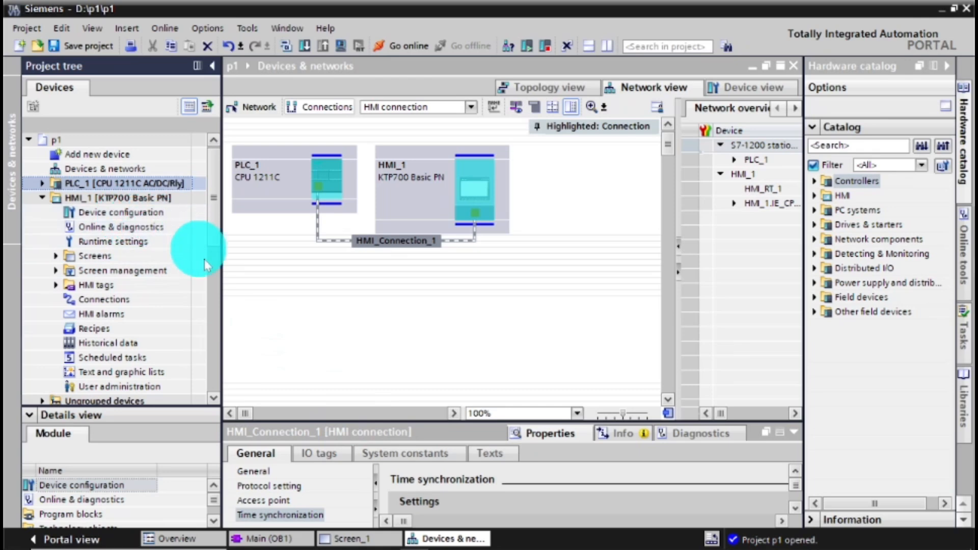
pyautogui.click(57, 257)
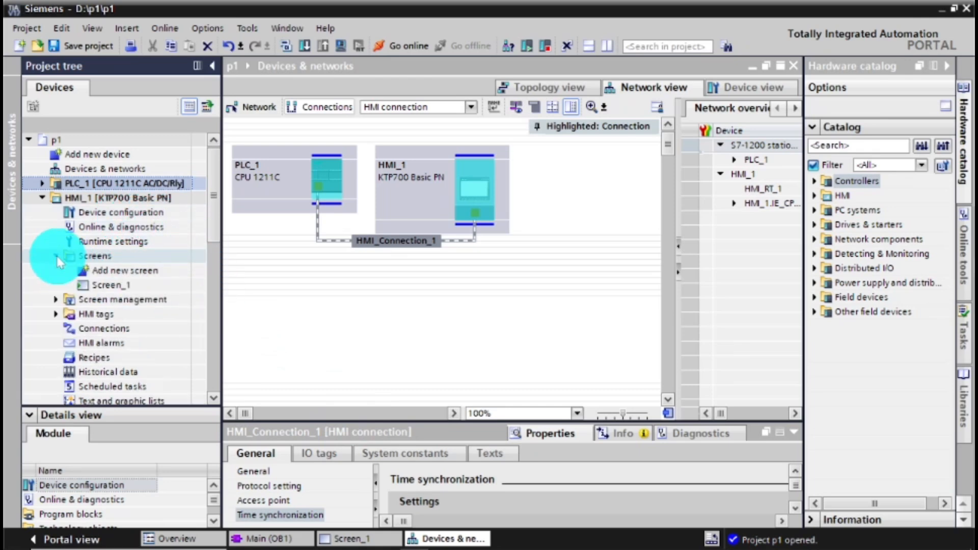
pyautogui.doubleClick(126, 285)
pyautogui.rightClick(127, 285)
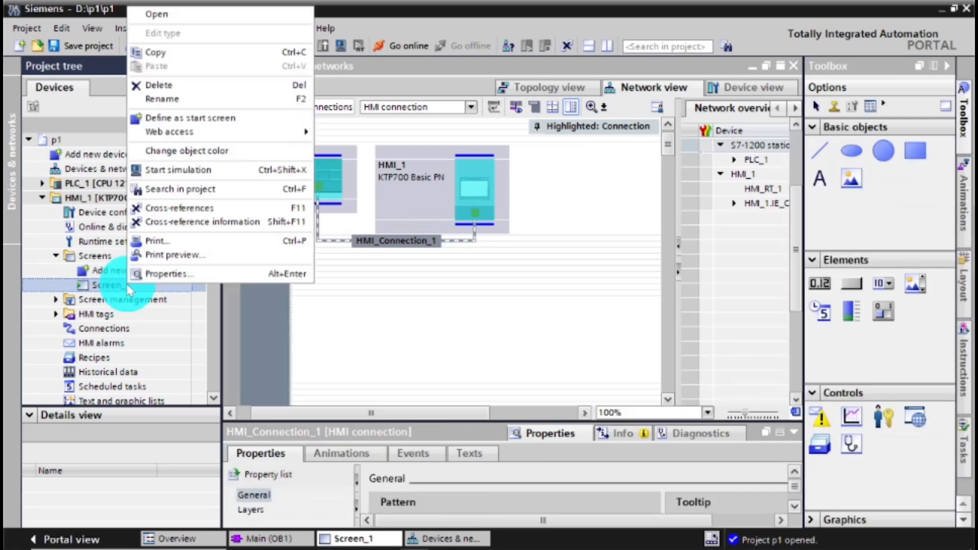
pyautogui.click(188, 102)
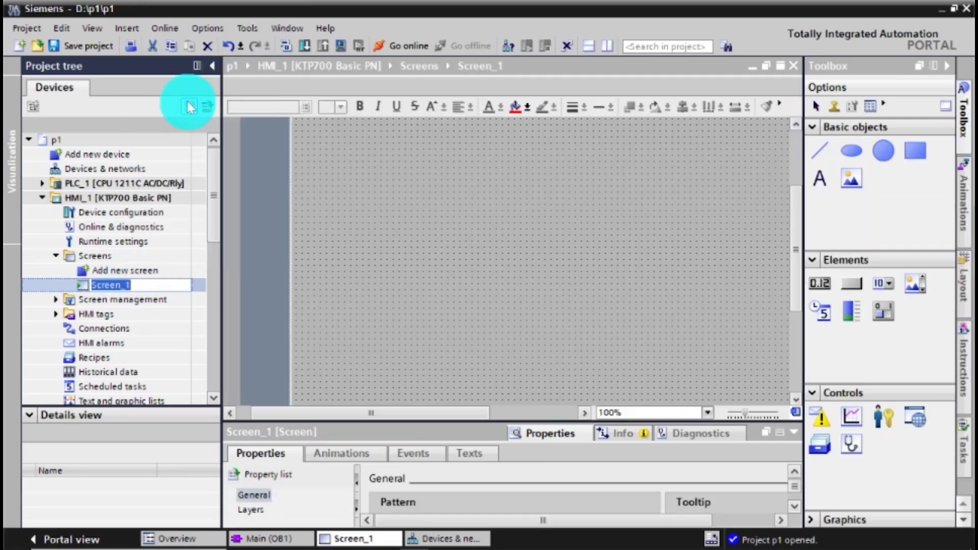
pyautogui.write('YouTube')
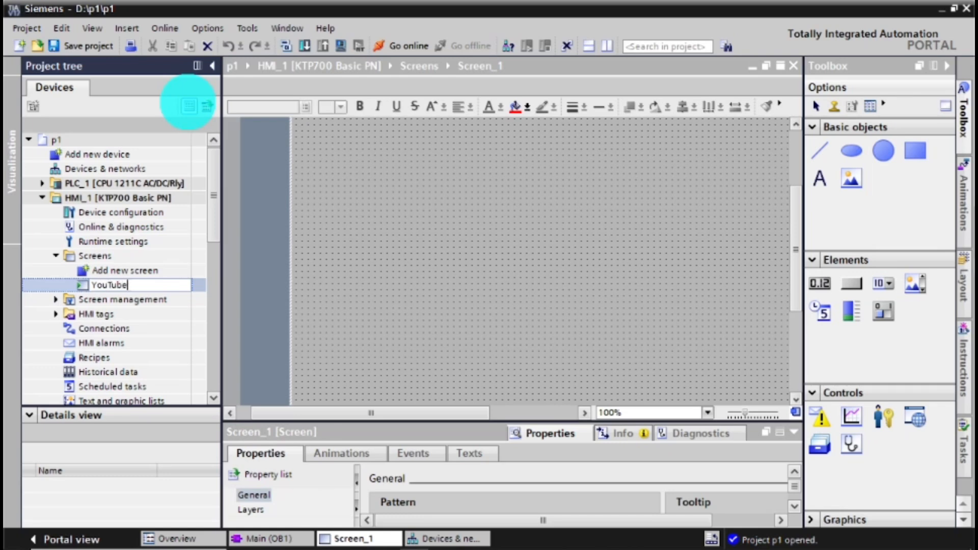
pyautogui.press('Return')
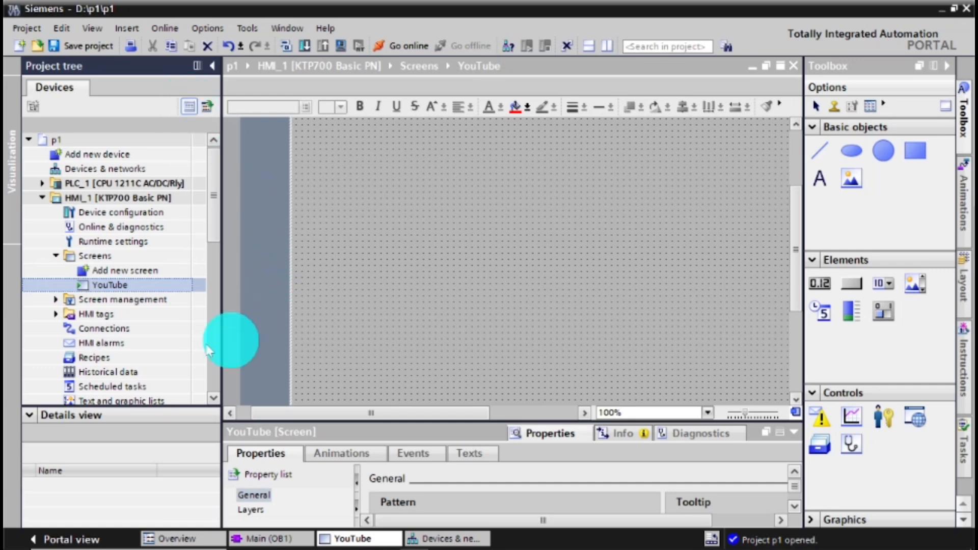
# Open the YouTube screen and inspect its general properties in a floating window, including the background and grid color choices.
pyautogui.doubleClick(134, 286)
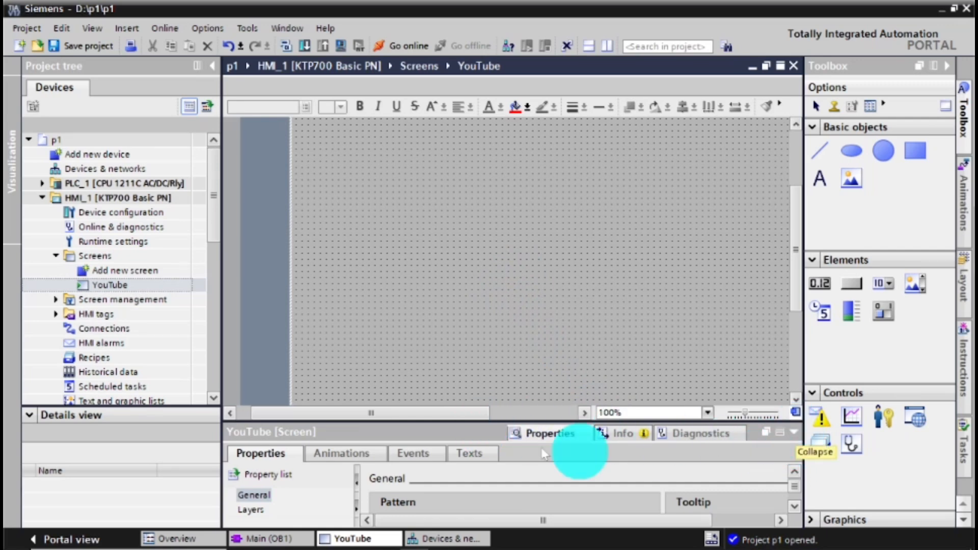
pyautogui.click(766, 433)
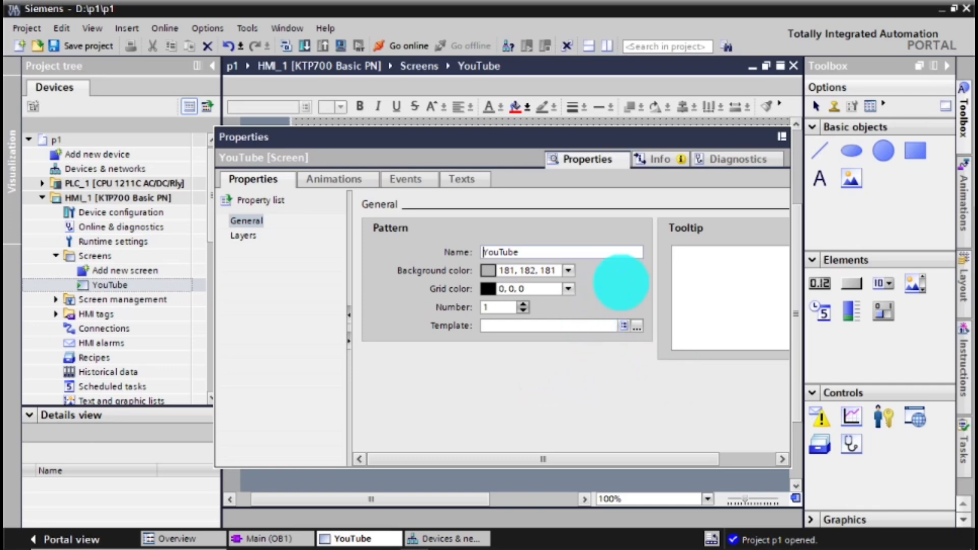
pyautogui.click(568, 271)
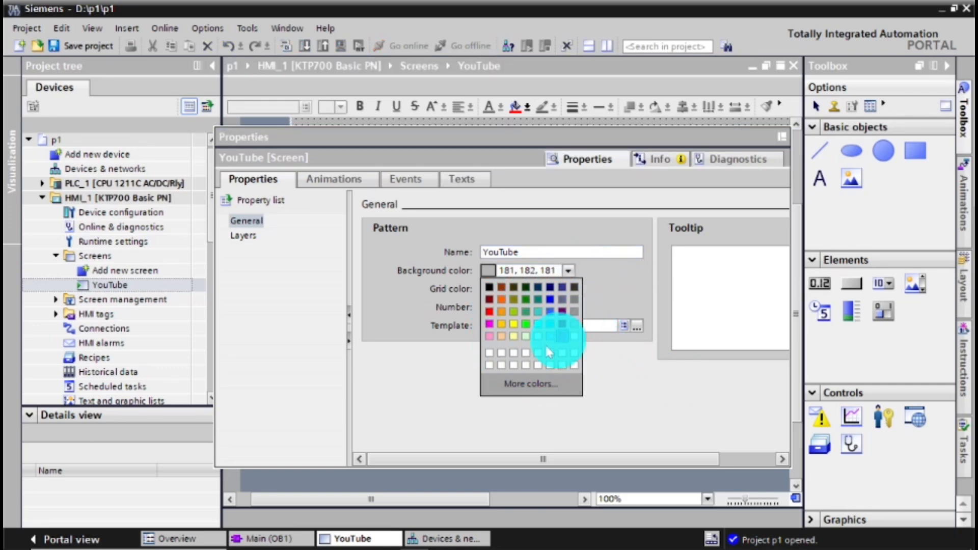
pyautogui.click(570, 274)
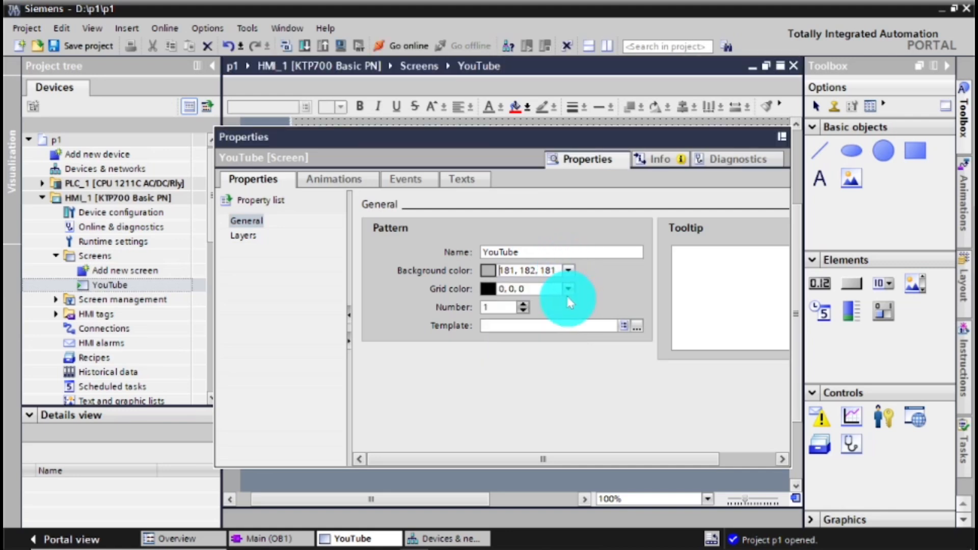
pyautogui.click(568, 289)
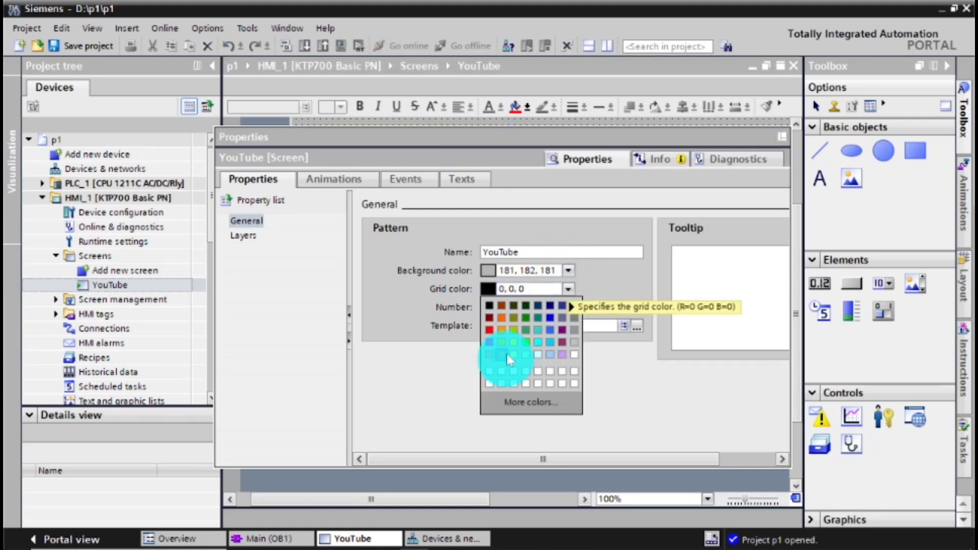
pyautogui.click(568, 290)
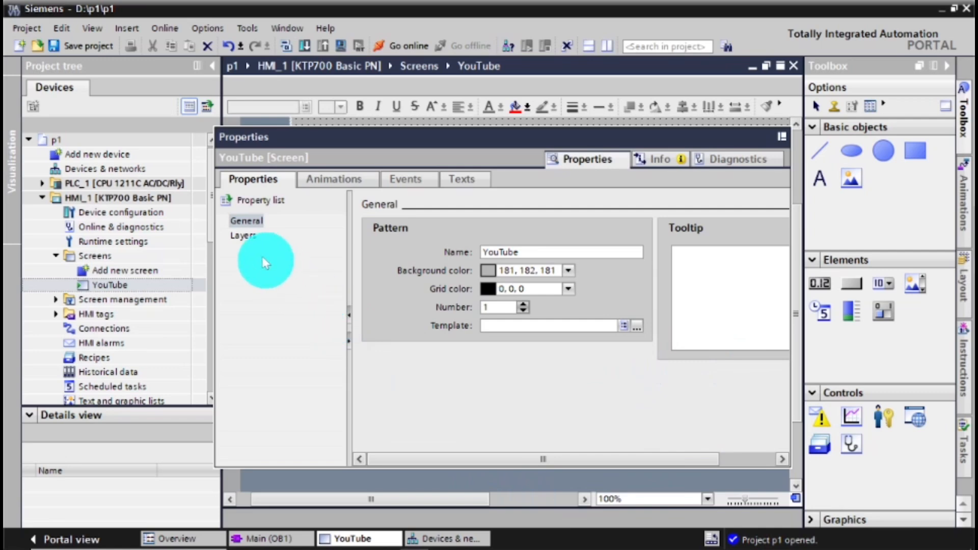
# Look through the YouTube screen's layers, animations, events and texts.
pyautogui.click(251, 237)
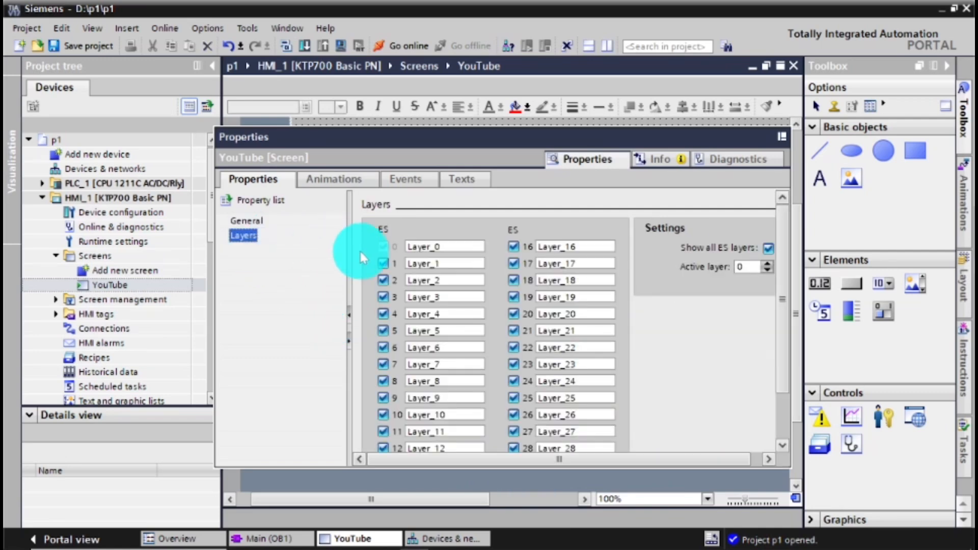
pyautogui.click(332, 178)
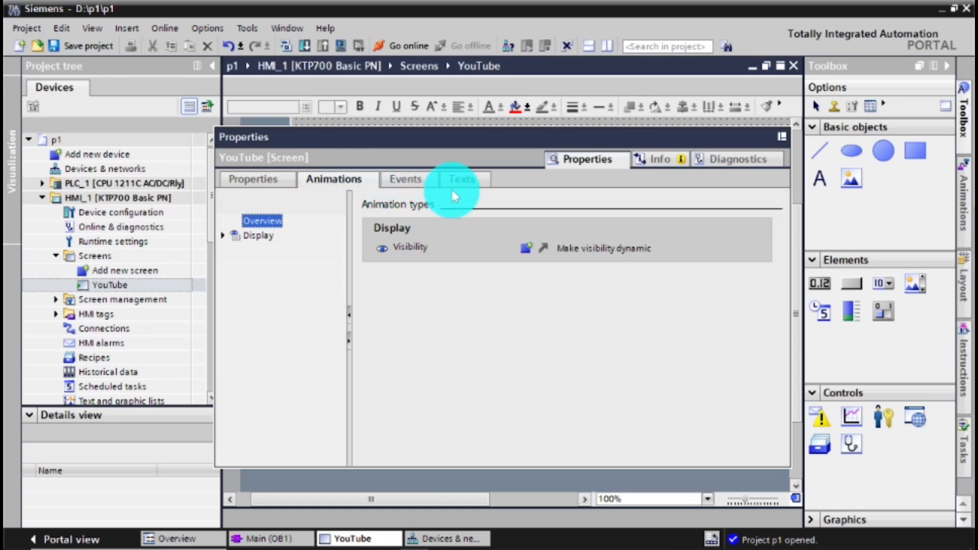
pyautogui.click(406, 181)
pyautogui.click(465, 178)
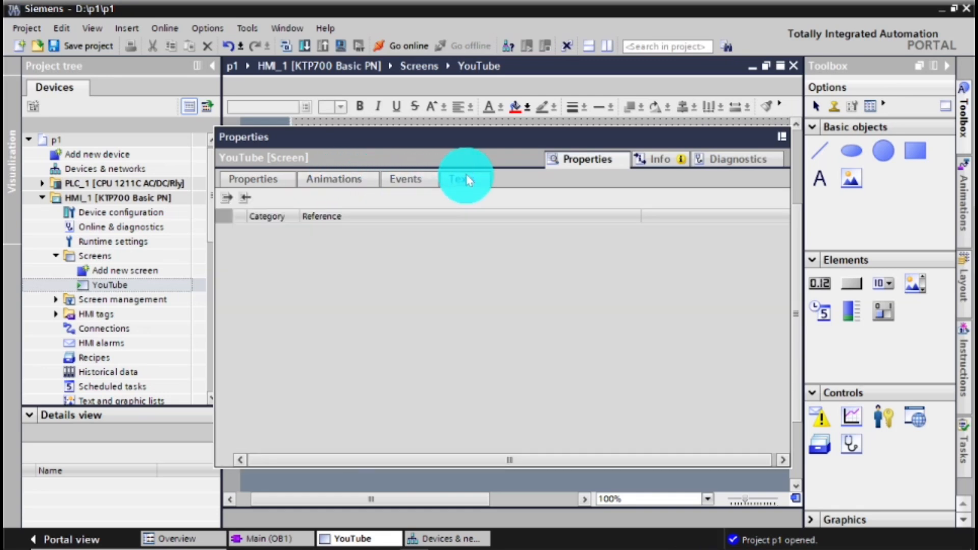
# Dock the YouTube screen's floating properties and collapse them to enlarge the screen editing area.
pyautogui.click(782, 139)
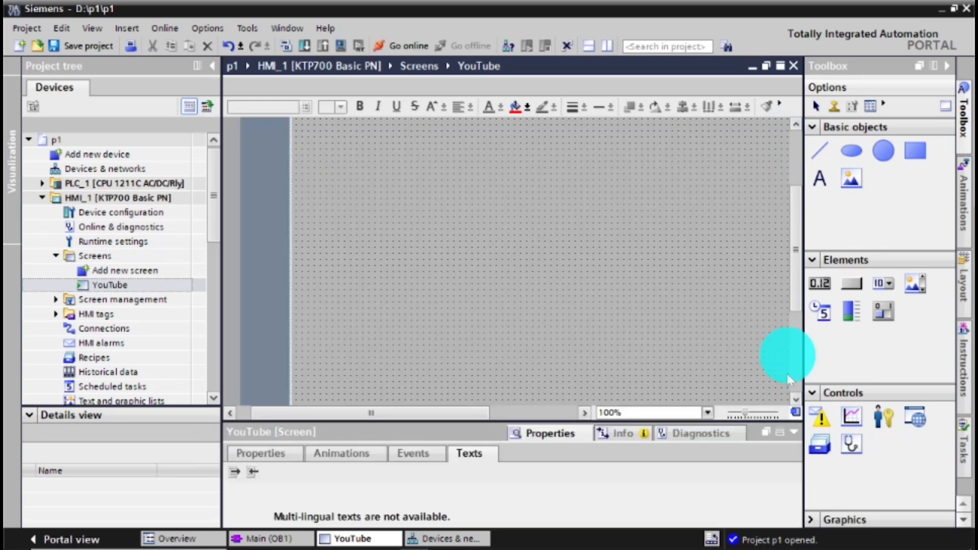
pyautogui.click(793, 434)
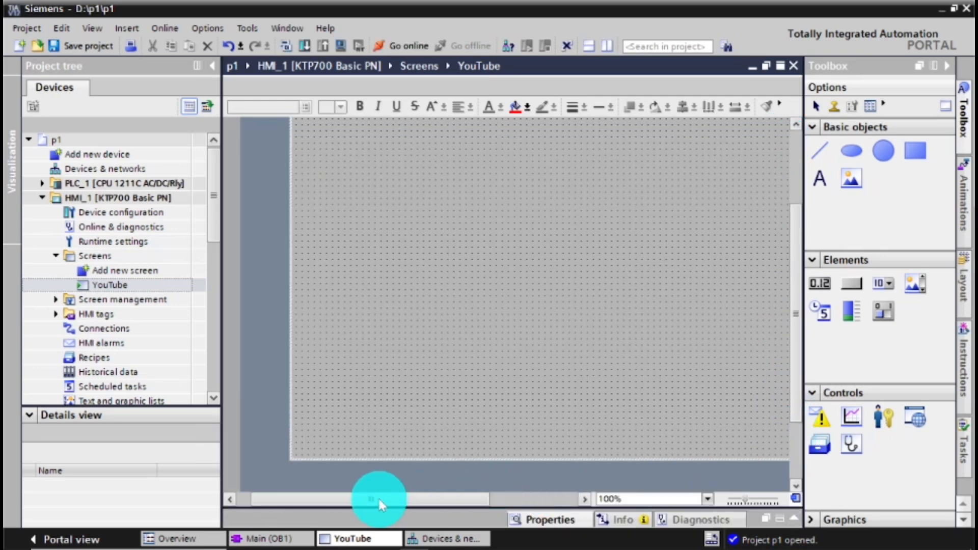
pyautogui.moveTo(379, 504)
pyautogui.mouseDown()
pyautogui.moveTo(412, 504)
pyautogui.moveTo(382, 504)
pyautogui.mouseUp()
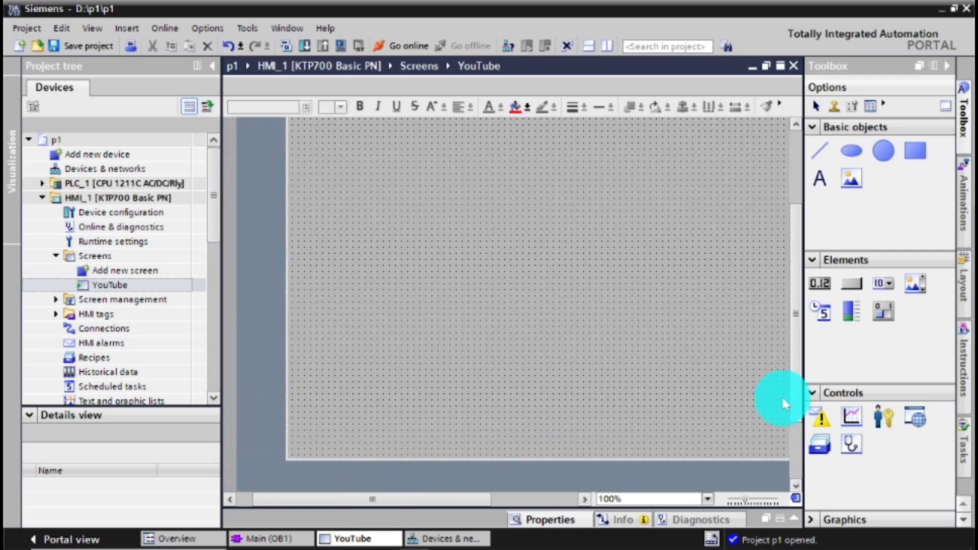
pyautogui.moveTo(798, 388); pyautogui.dragTo(795, 348)
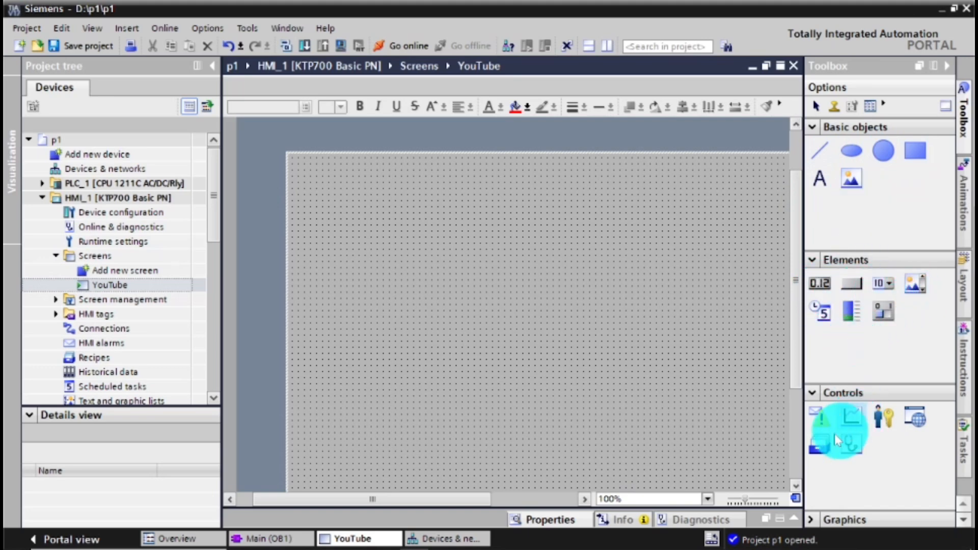
# Look at the graphics folders available in the toolbox, and return to its Controls objects.
pyautogui.click(810, 517)
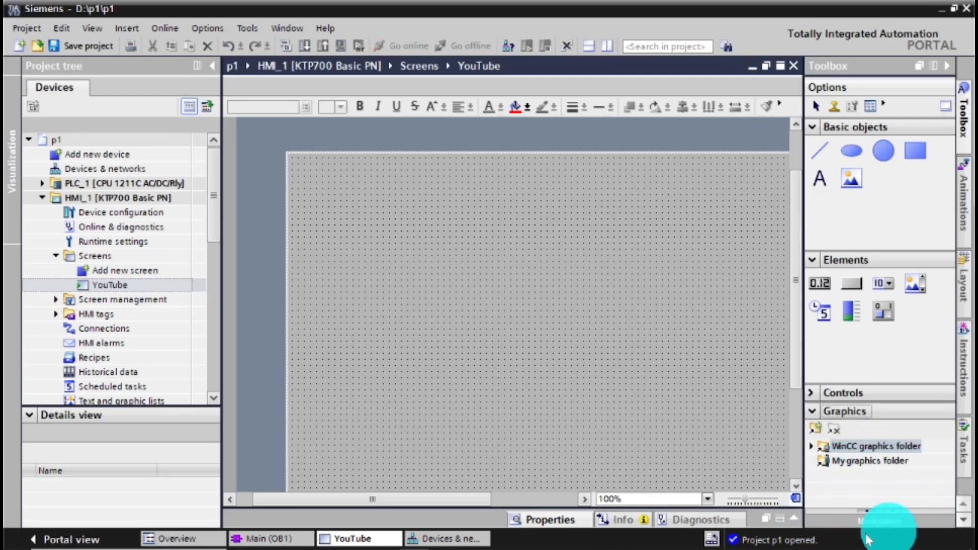
pyautogui.click(806, 413)
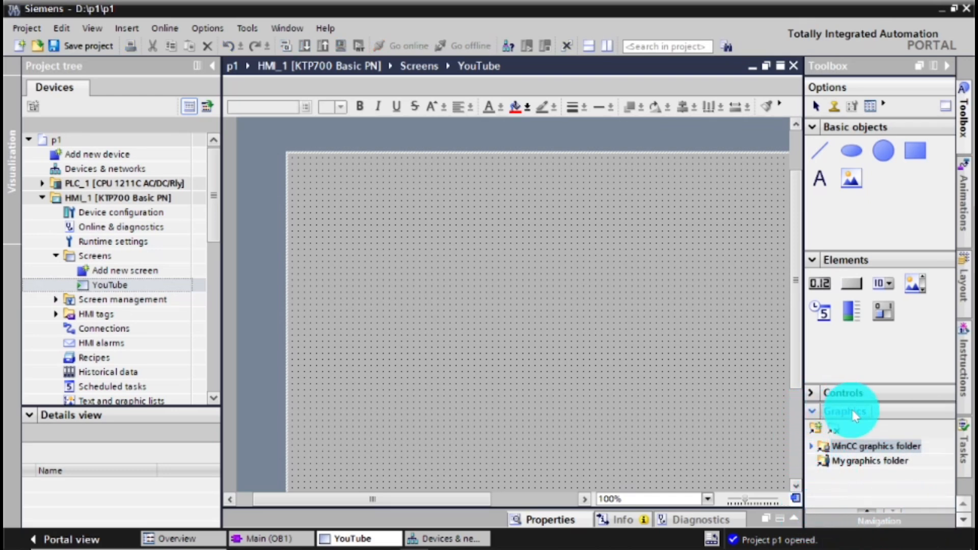
pyautogui.click(815, 396)
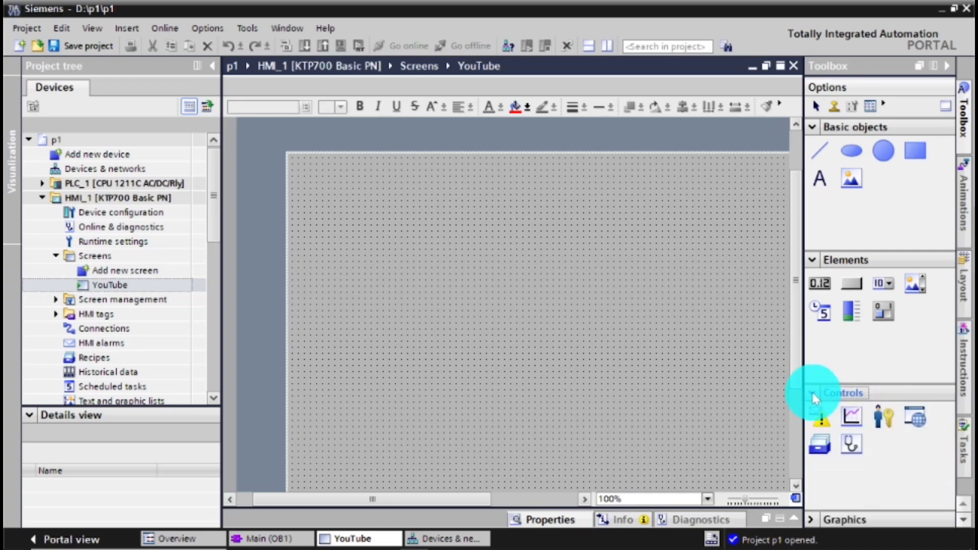